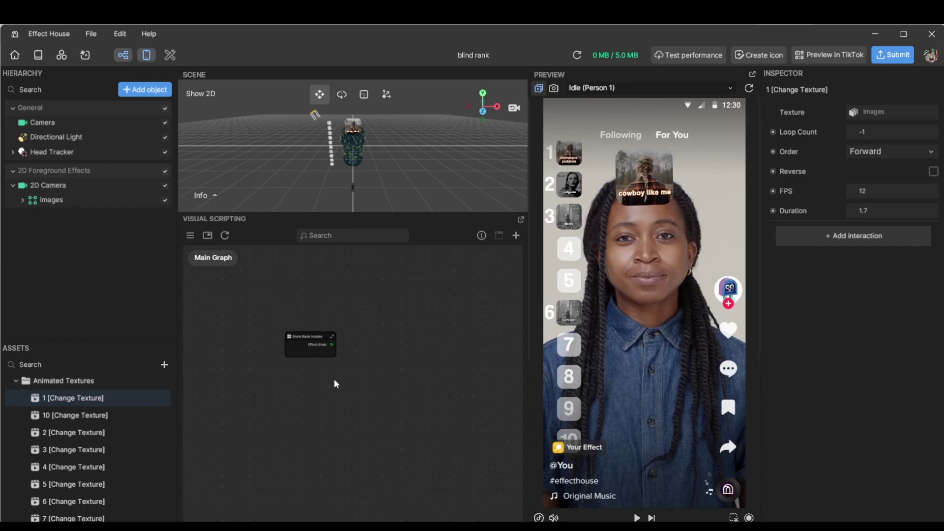
Reposition the Blank Rank Insides node slightly within the Main Graph
scroll(300, 344, up, 3)
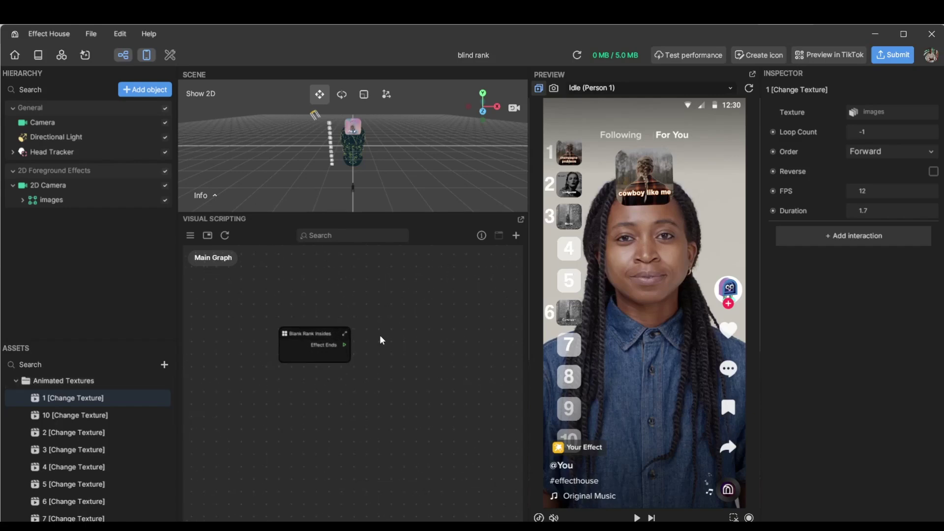
mouse_move(309, 339)
mouse_down()
mouse_move(291, 339)
mouse_move(321, 345)
mouse_up()
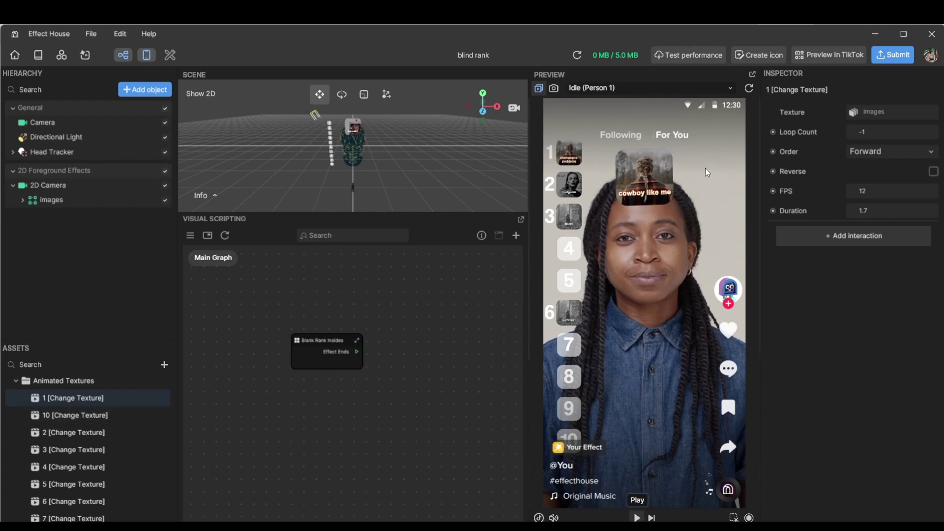
Restart the effect preview and test the ranking by placing the shown songs in slots 5 and 1
click(750, 89)
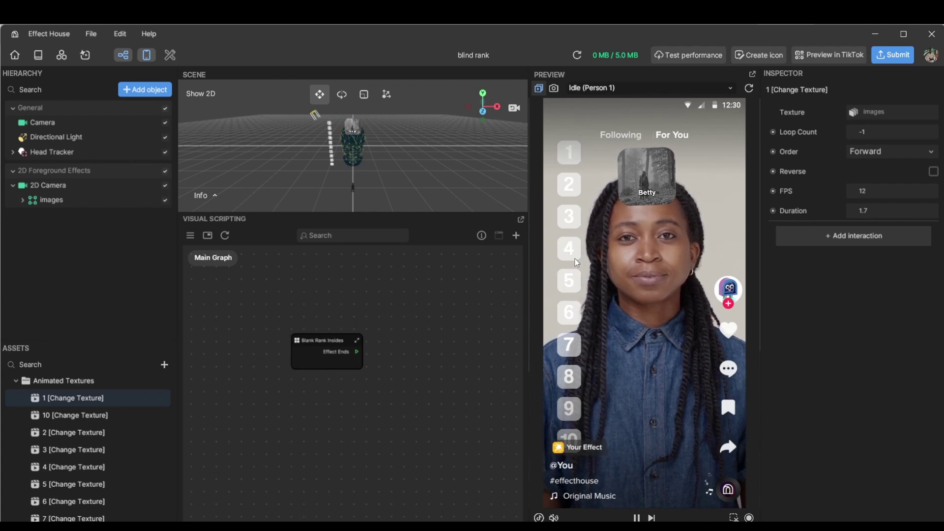
click(557, 282)
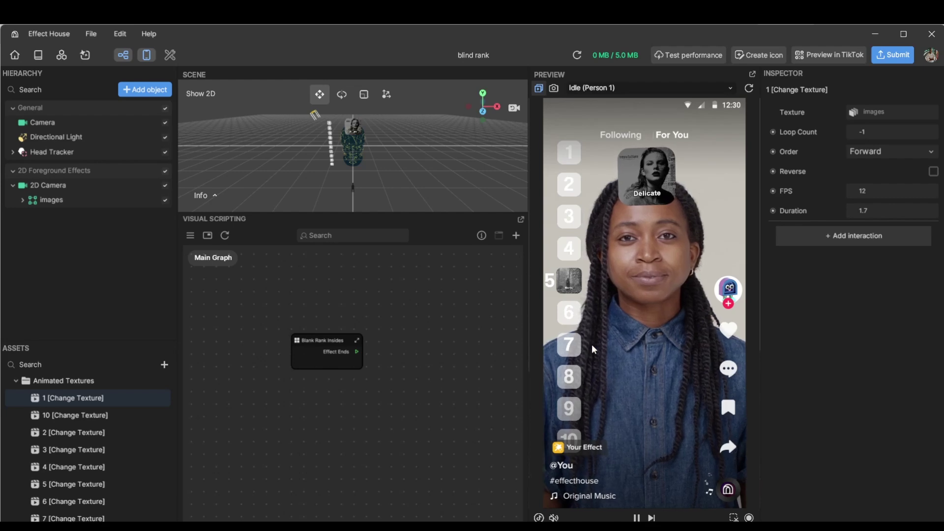
click(573, 151)
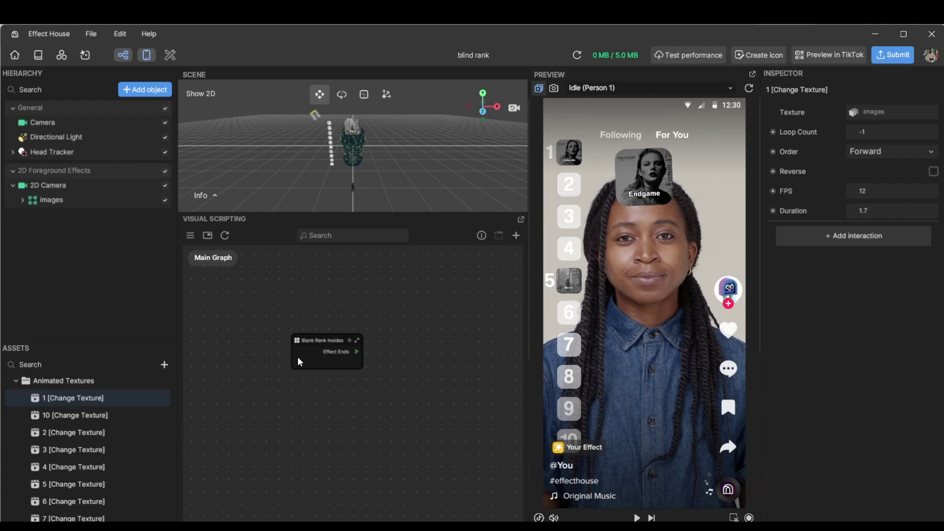
Delete the existing images texture sequence from the assets
scroll(94, 418, down, 8)
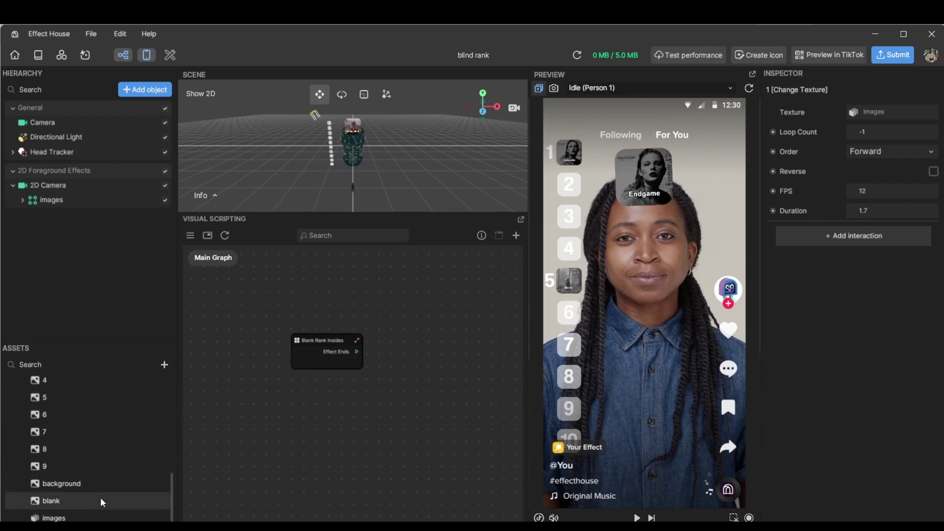
click(81, 519)
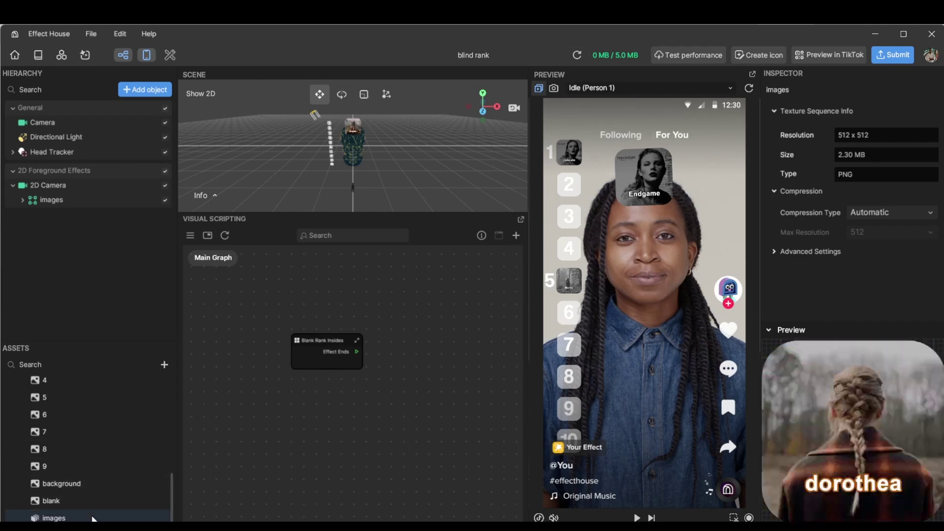
key(Delete)
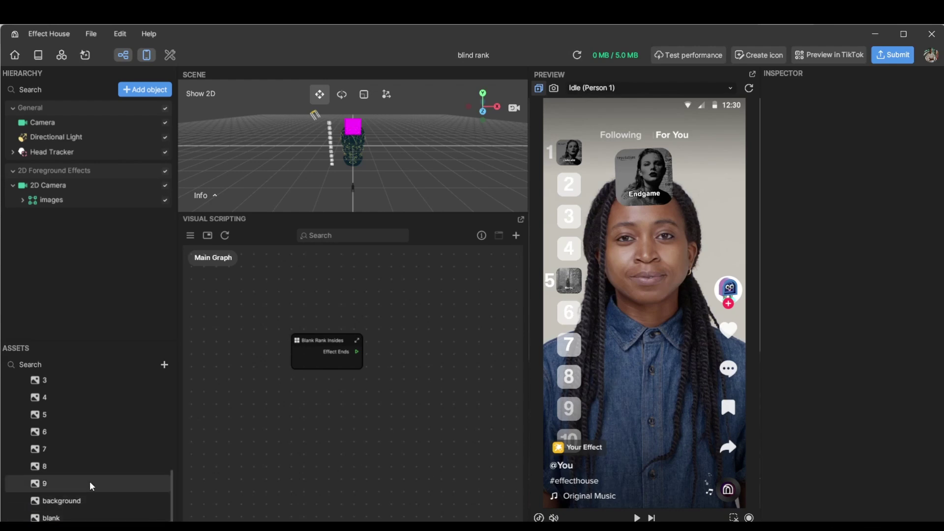
Start importing a new texture sequence into the assets
scroll(89, 481, up, 10)
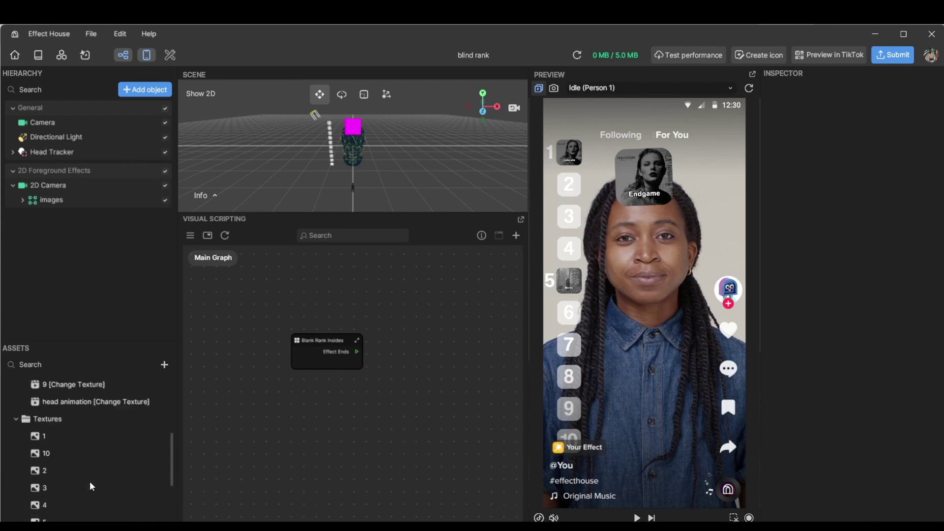
click(164, 365)
mouse_move(207, 353)
click(339, 323)
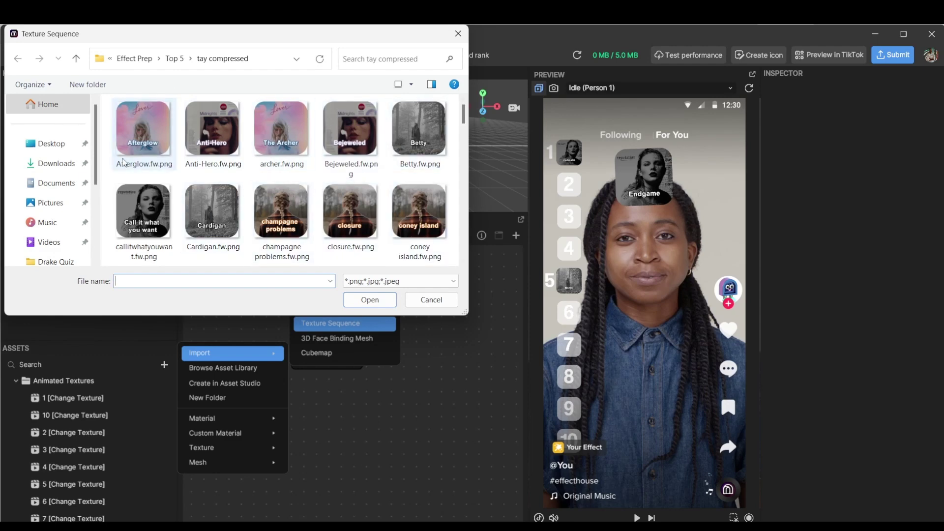
mouse_move(165, 128)
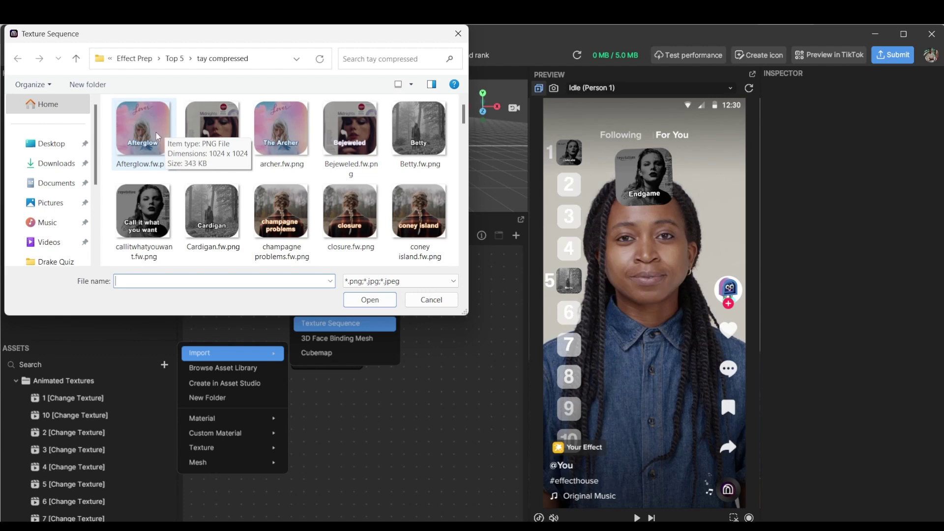
click(154, 134)
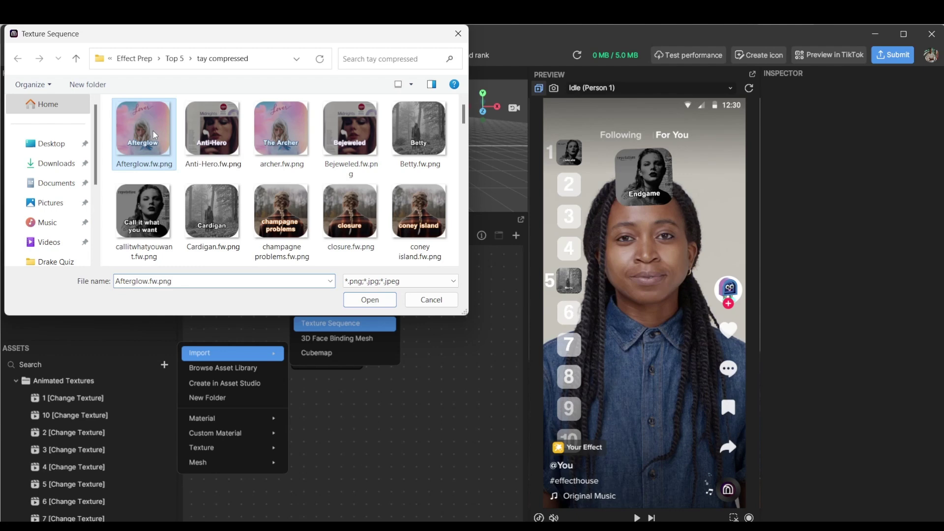
scroll(432, 148, down, 3)
click(432, 149)
key(Caps_Lock)
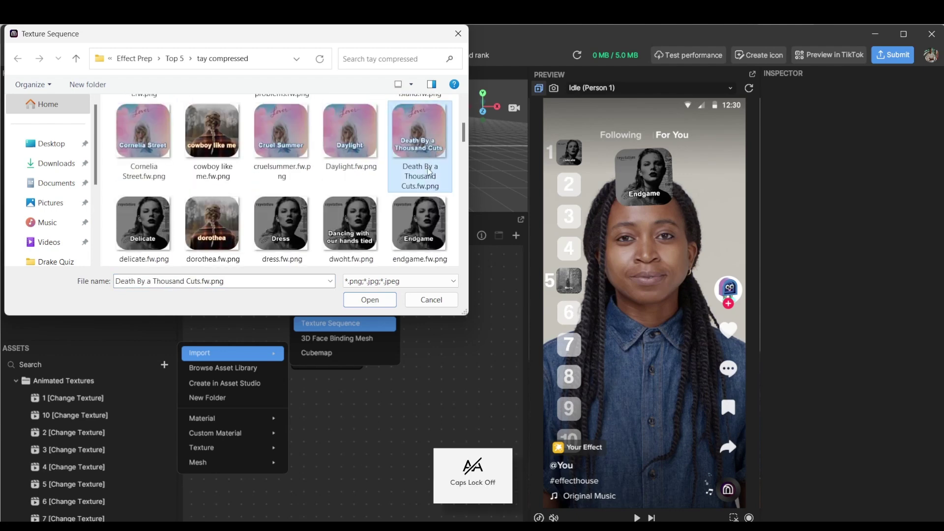
scroll(256, 170, up, 3)
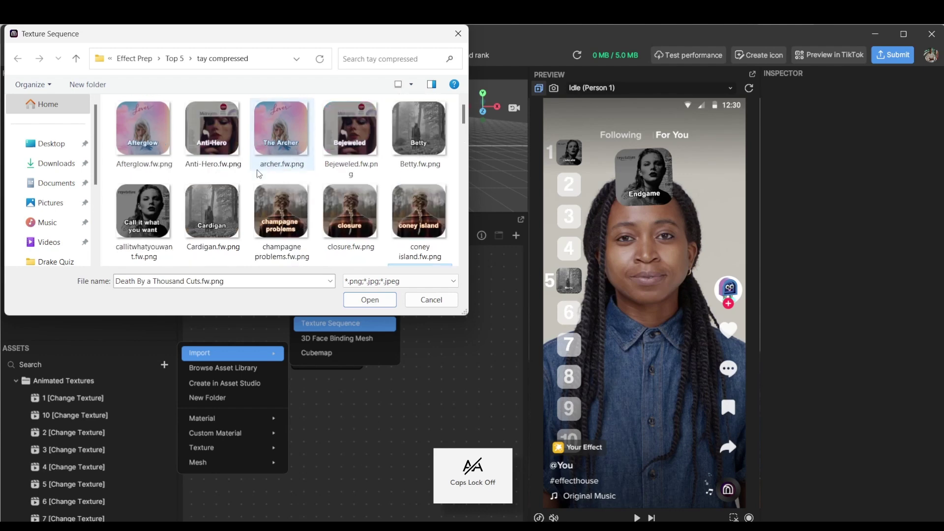
Import the range of images from Afterglow.fw.png through Death By a Thousand Cuts.fw.png as one texture sequence
click(153, 139)
scroll(433, 149, down, 3)
shift+click(435, 149)
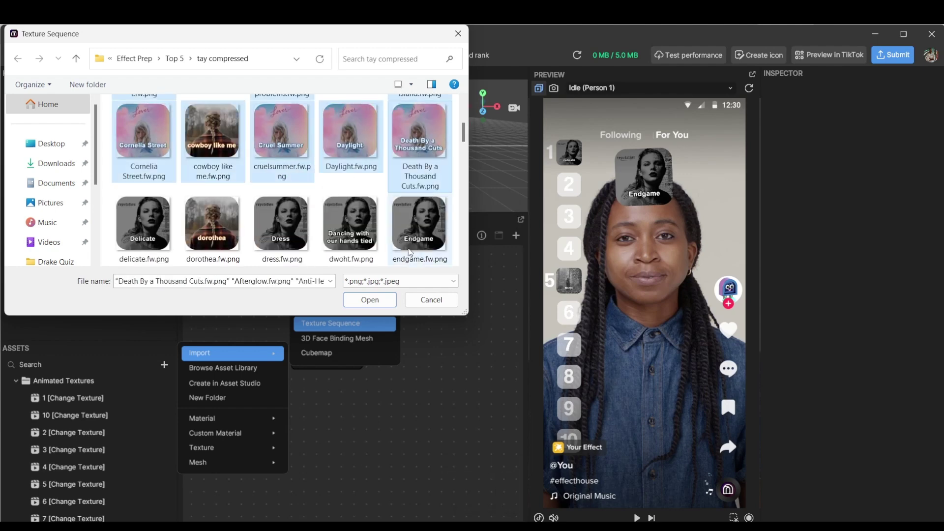
click(387, 301)
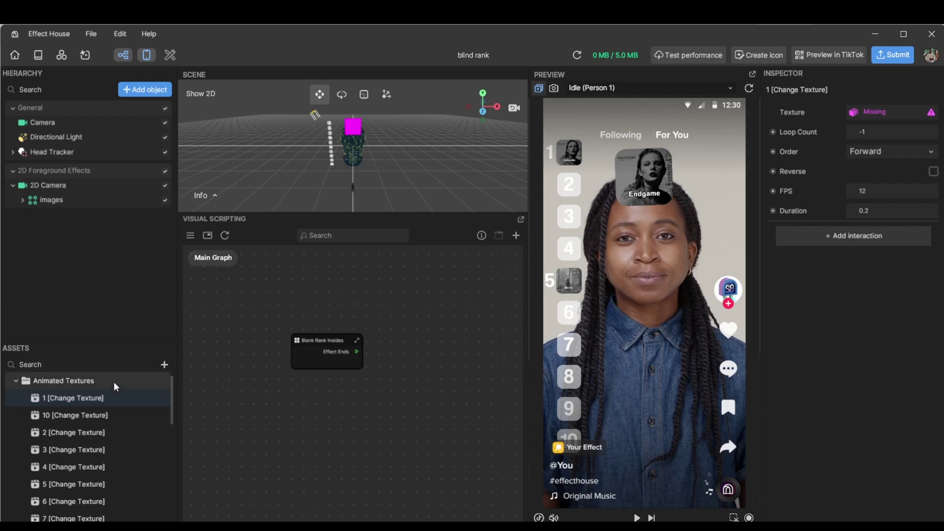
Rename the imported Afterglow.fw texture sequence to images
scroll(109, 403, down, 10)
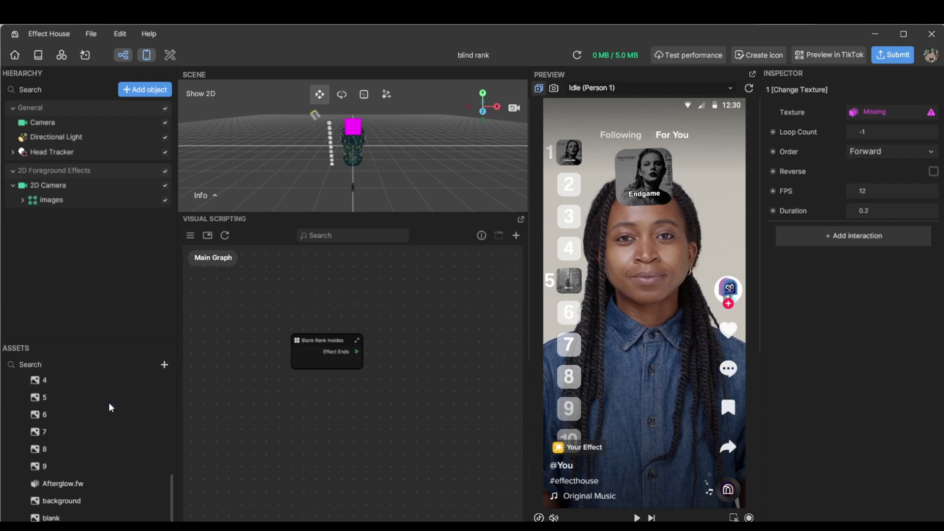
click(96, 484)
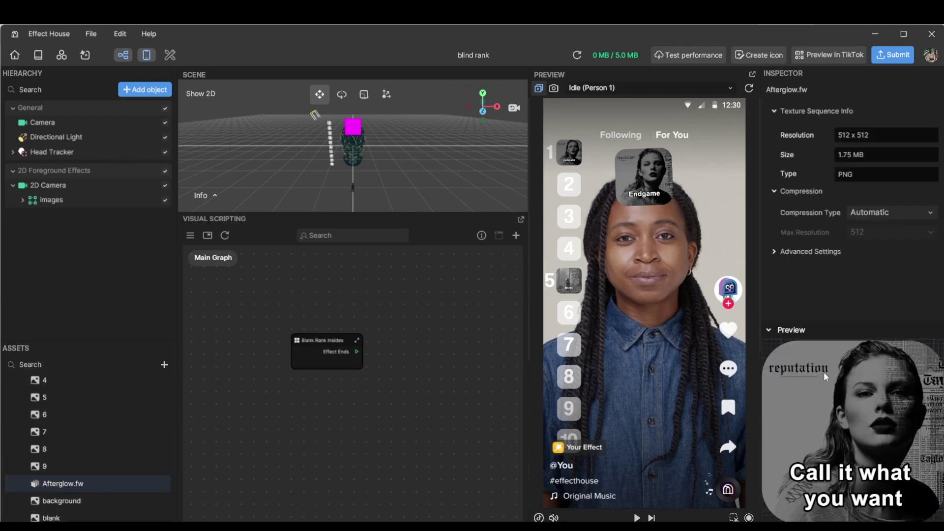
right_click(44, 484)
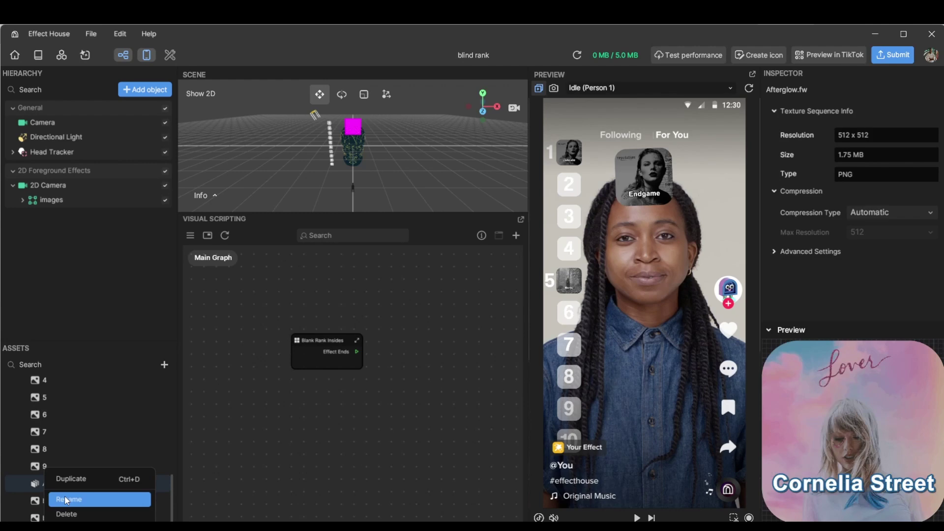
click(64, 495)
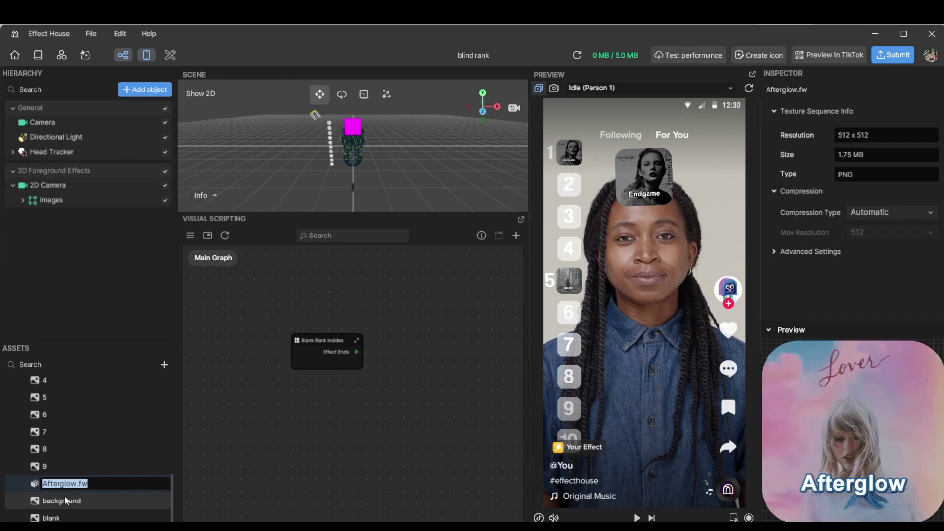
text(ima)
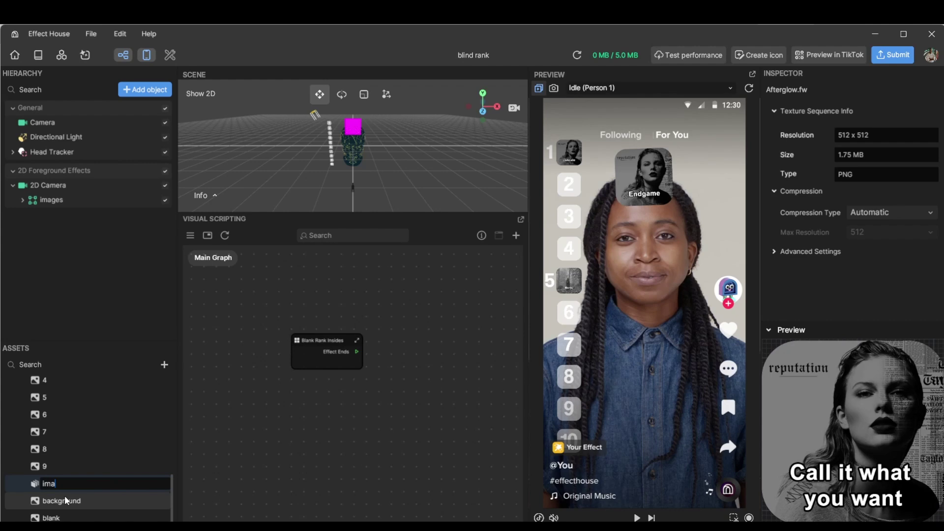
text(ges)
key(Return)
Assign the images sequence as the texture of the 1 [Change Texture] animated texture
scroll(64, 495, up, 5)
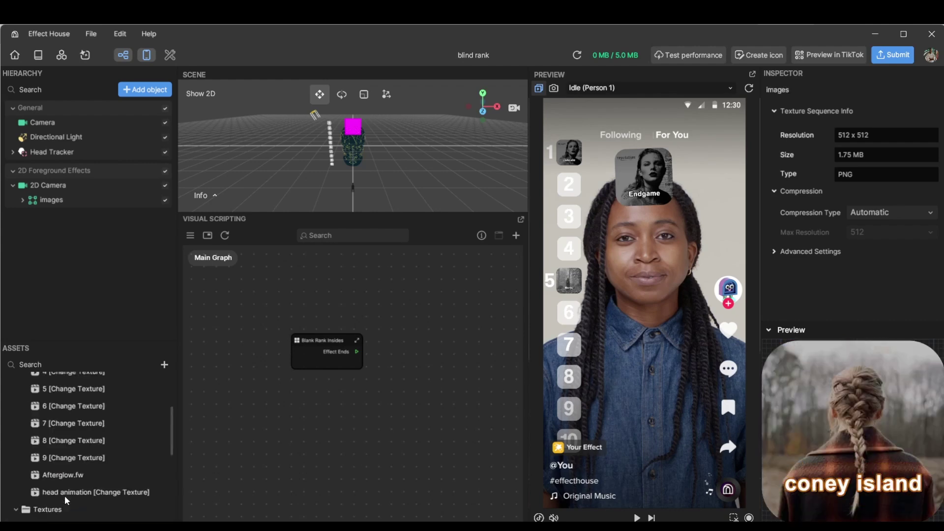
scroll(64, 494, up, 3)
click(53, 397)
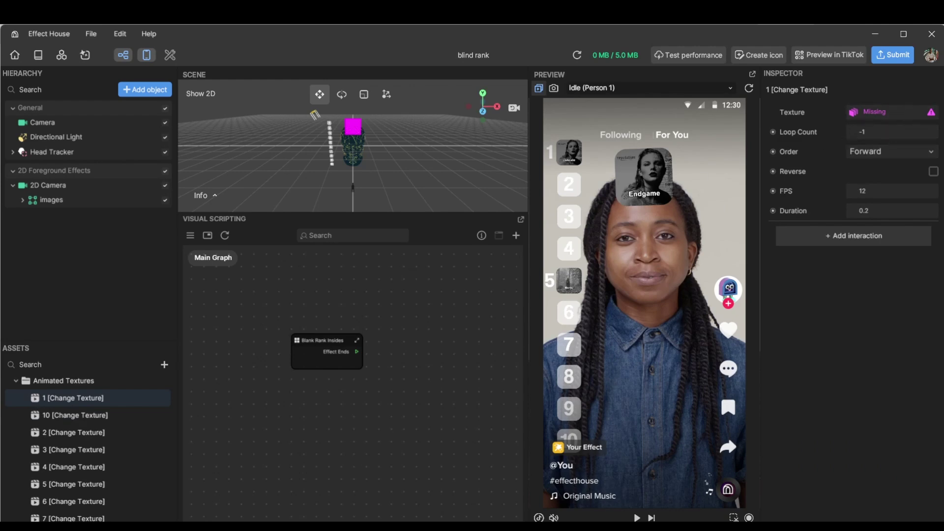
drag(942, 275, 325, 199)
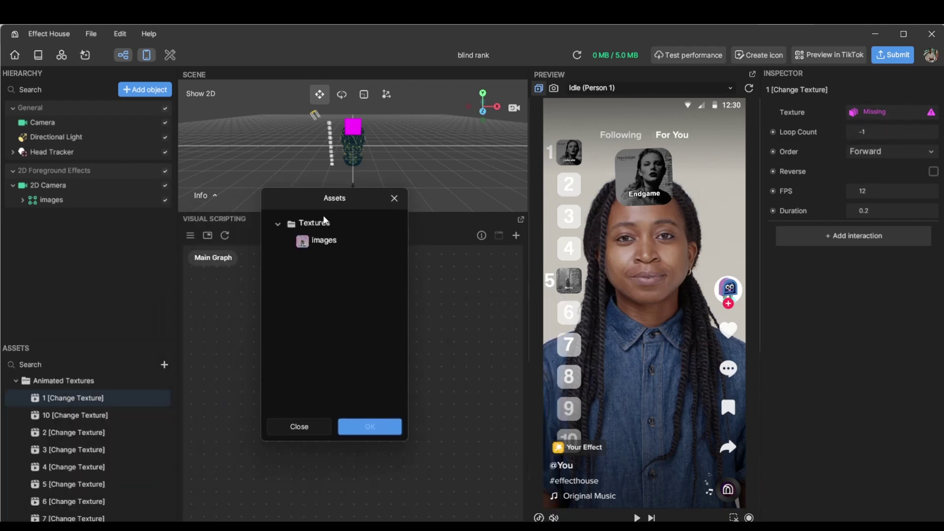
click(320, 243)
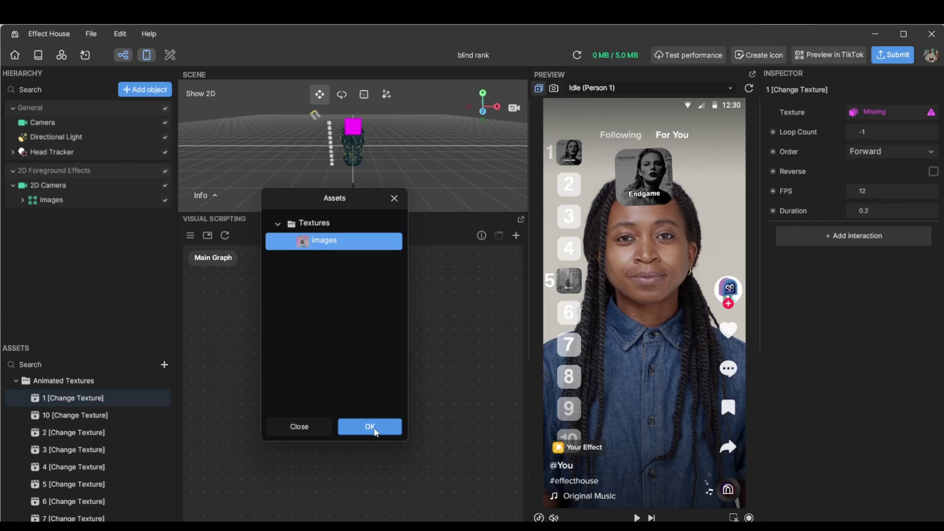
click(375, 427)
Assign the images sequence as the texture of the 10 [Change Texture] animated texture
click(74, 415)
click(873, 112)
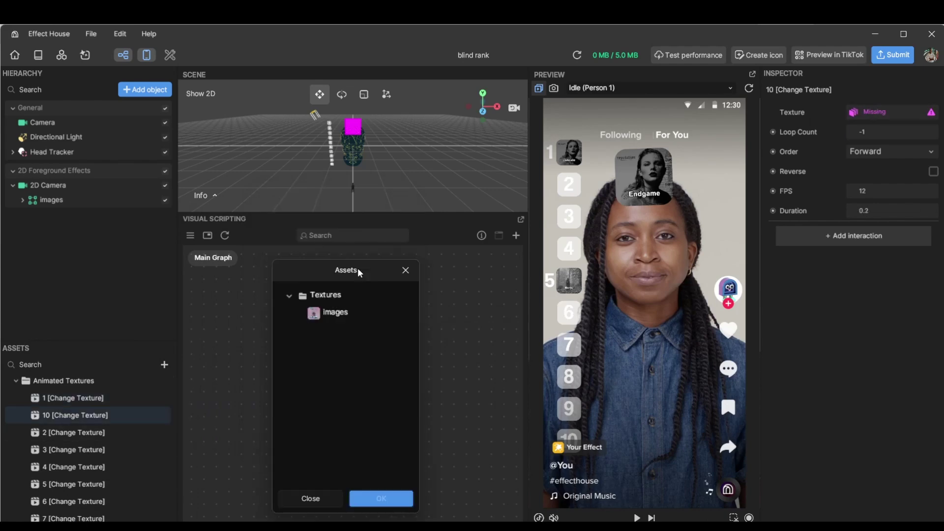
click(320, 241)
click(320, 427)
Assign the images sequence to the 2, 3, 4 and 5 [Change Texture] animated textures
click(74, 433)
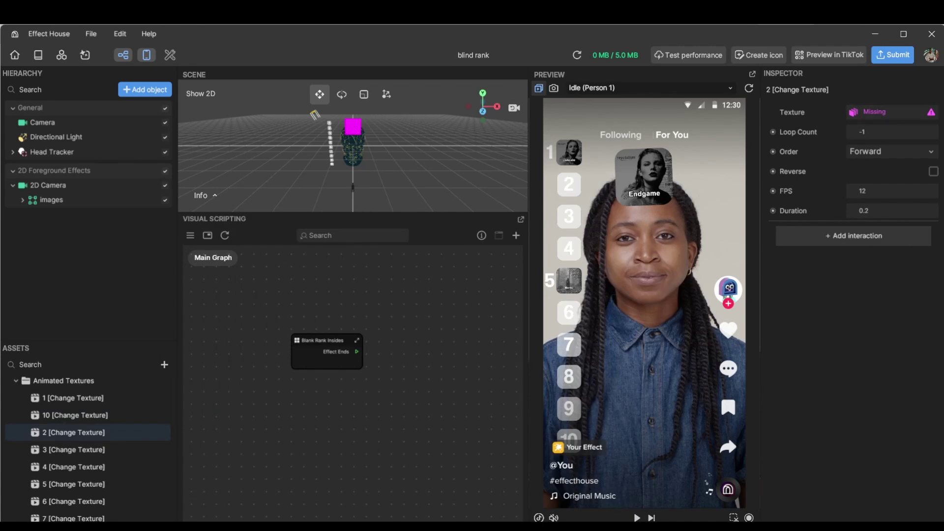
click(64, 449)
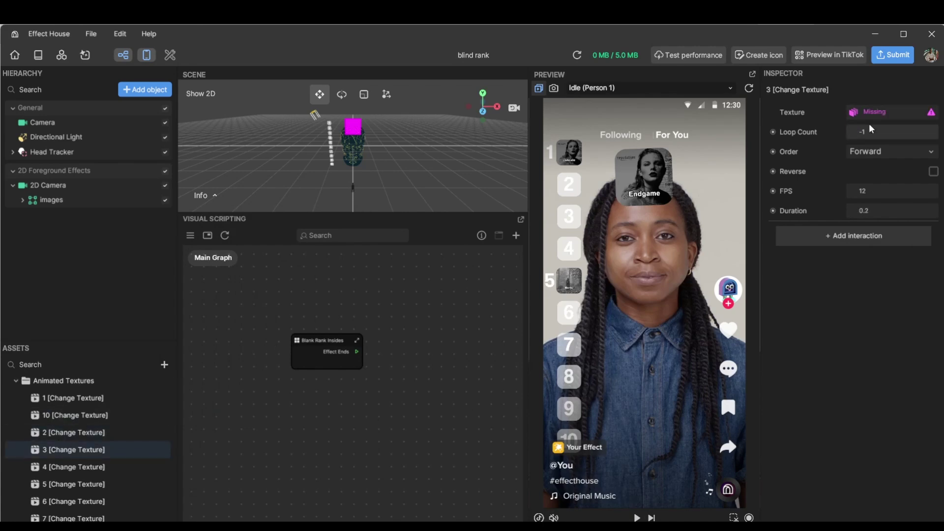
click(123, 467)
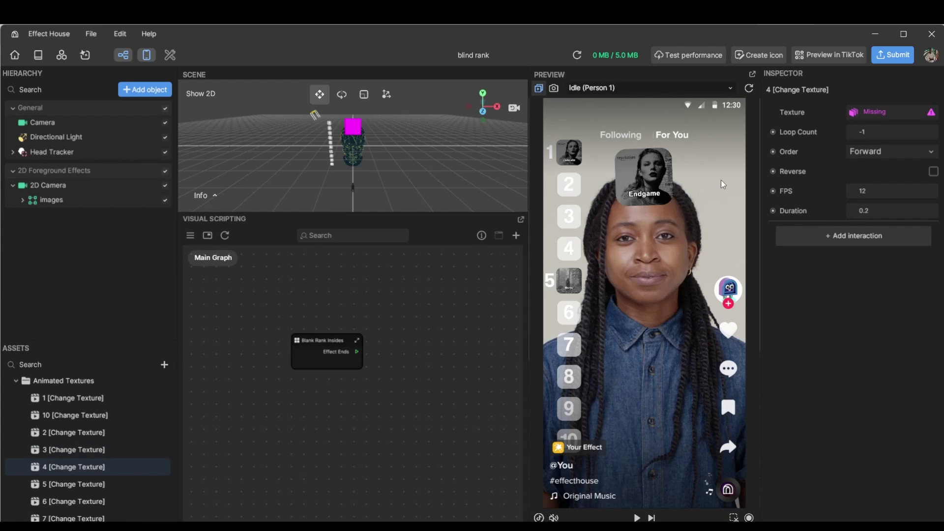
click(129, 484)
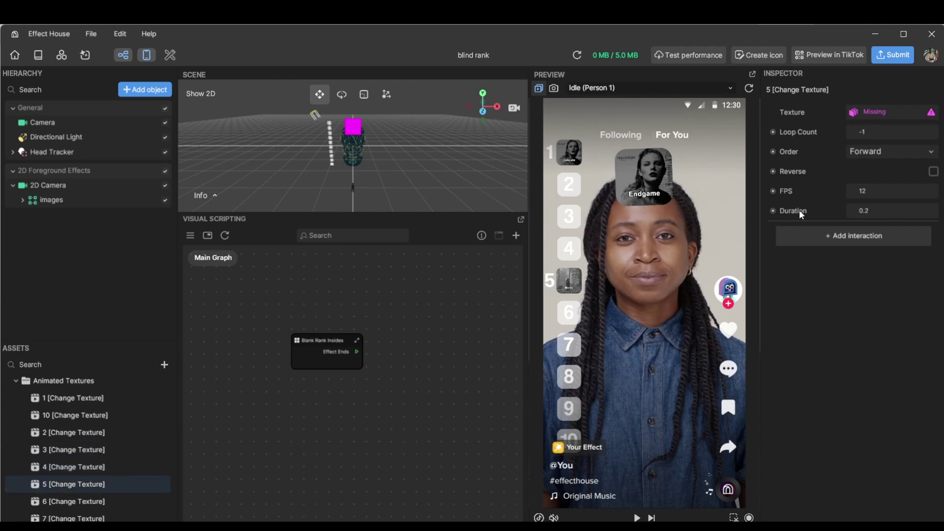
Assign the images sequence to the 6, 7, 8, 9 and head animation [Change Texture] animated textures
scroll(109, 423, down, 3)
click(110, 394)
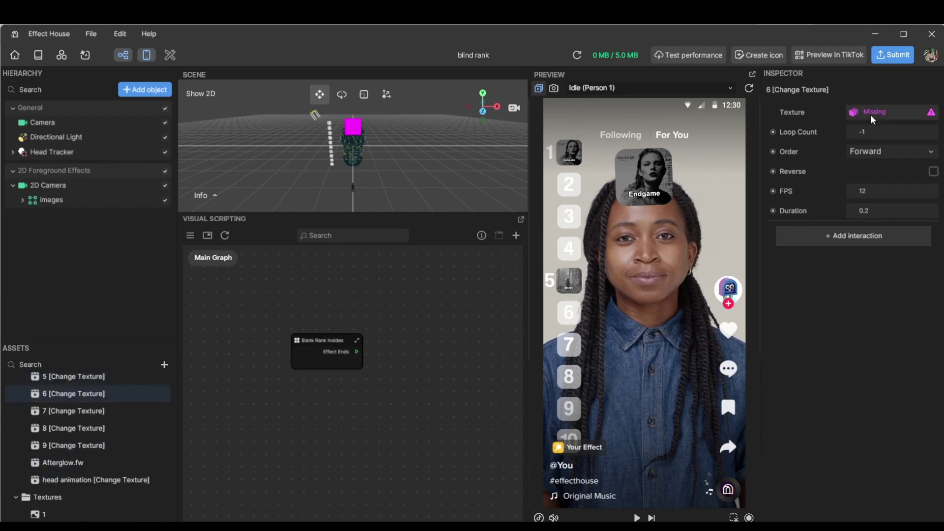
click(133, 411)
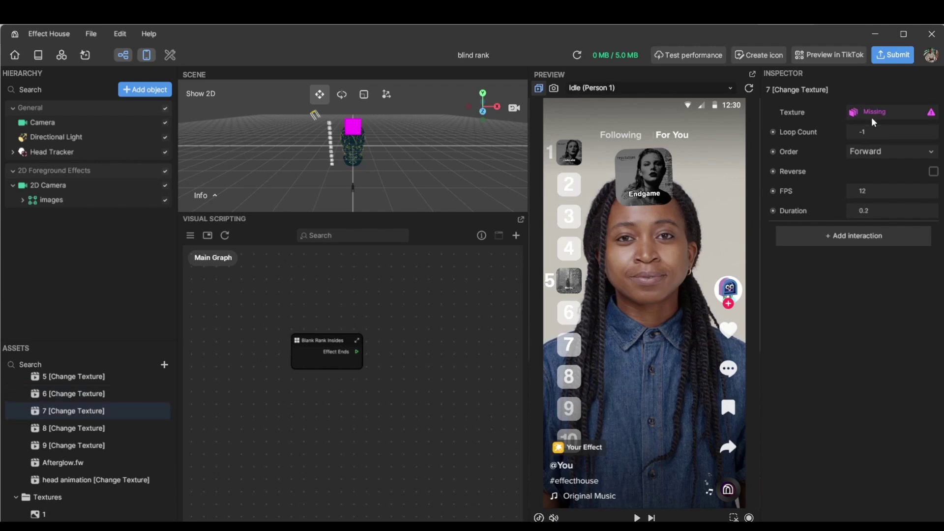
click(76, 428)
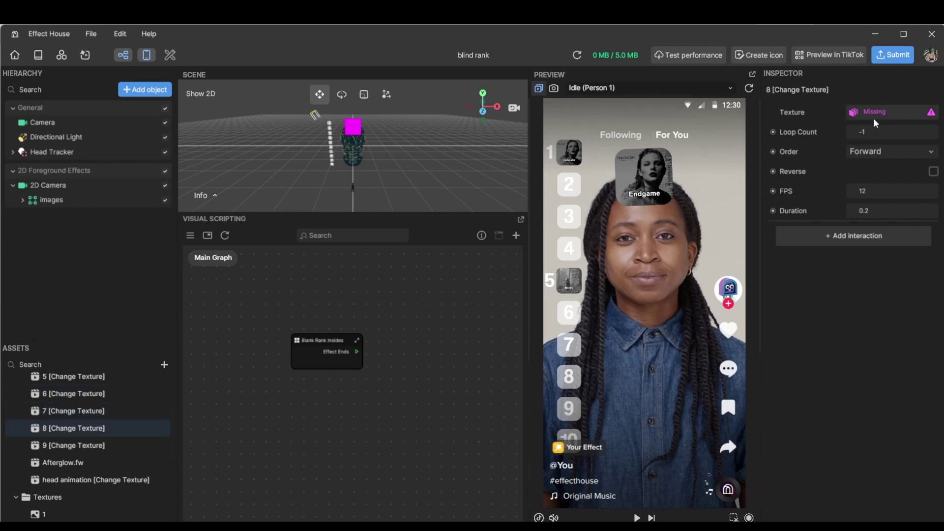
click(112, 446)
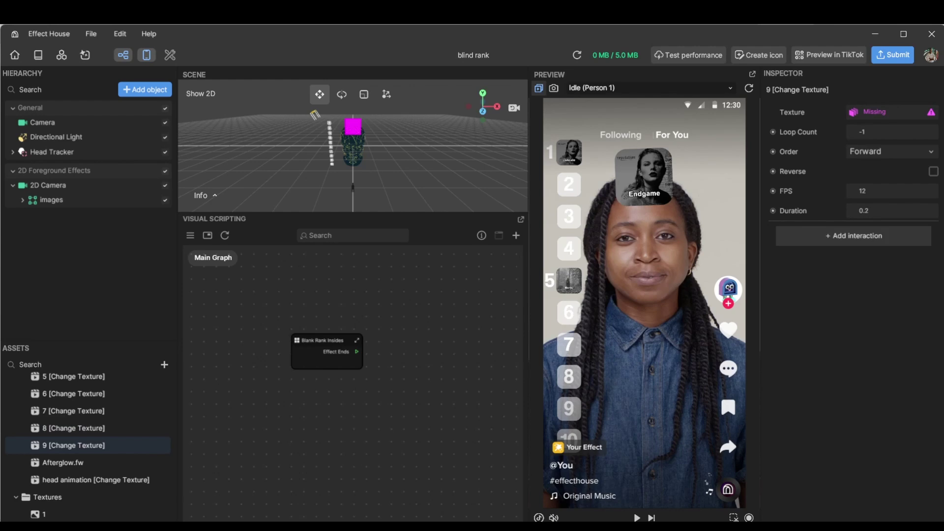
key(Down)
key(Down)
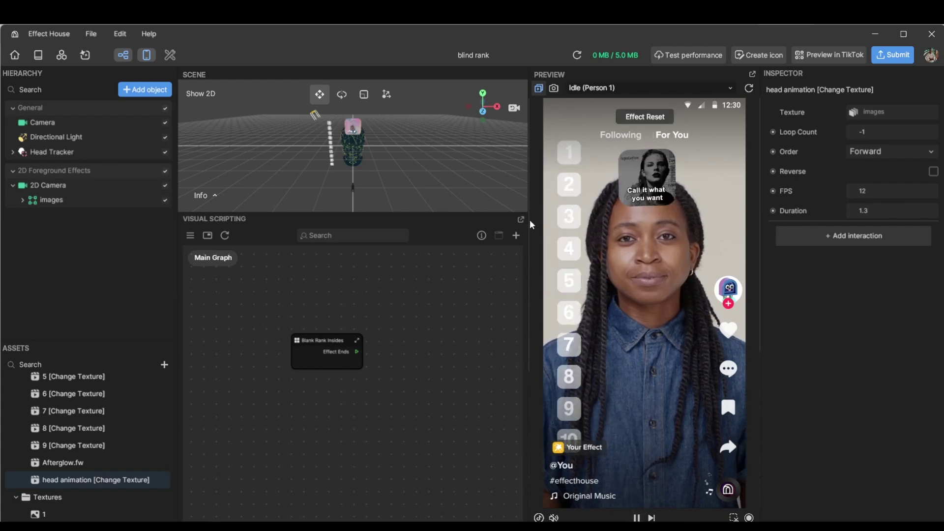
Test the effect in the preview by placing songs at ranks 1 and 3
click(571, 153)
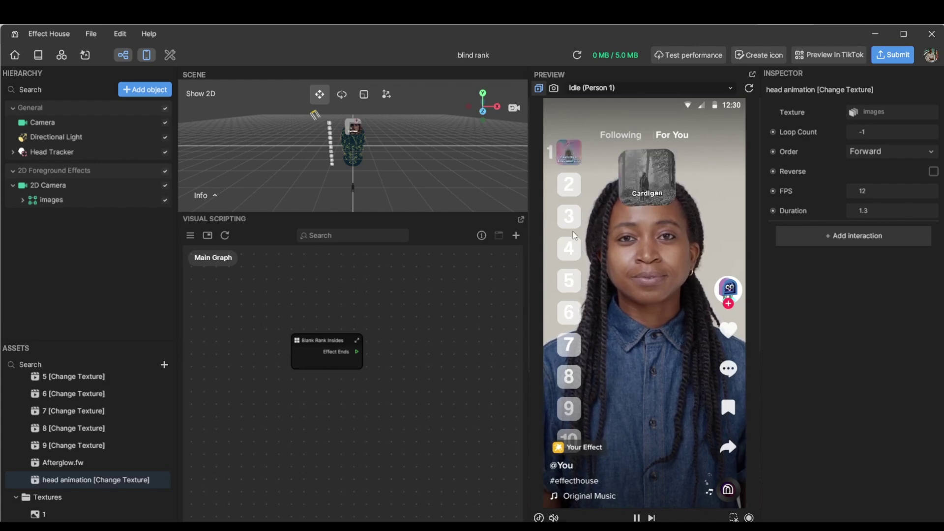
click(574, 213)
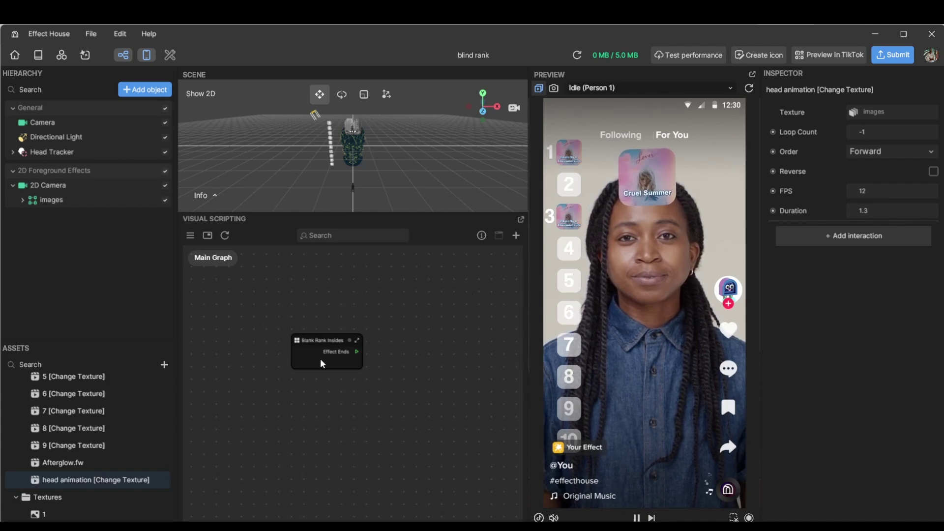
scroll(325, 351, up, 3)
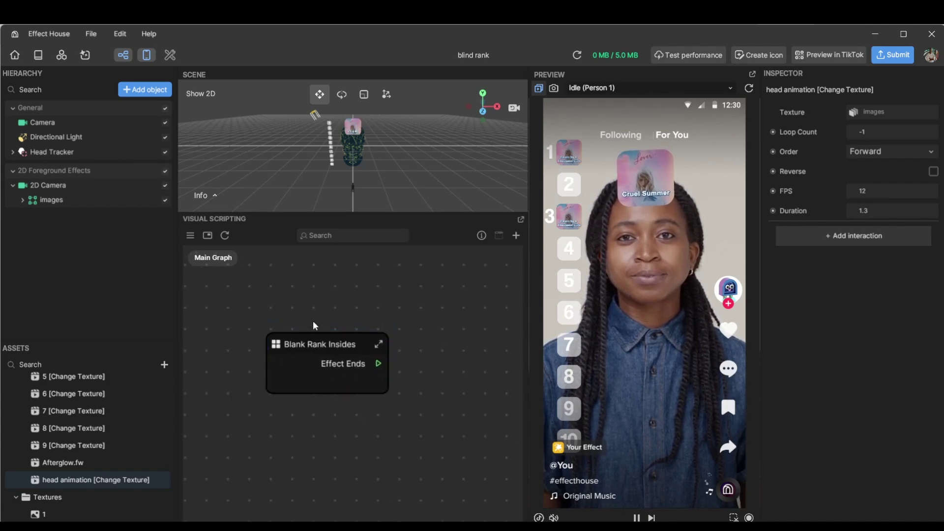
drag(315, 344, 276, 342)
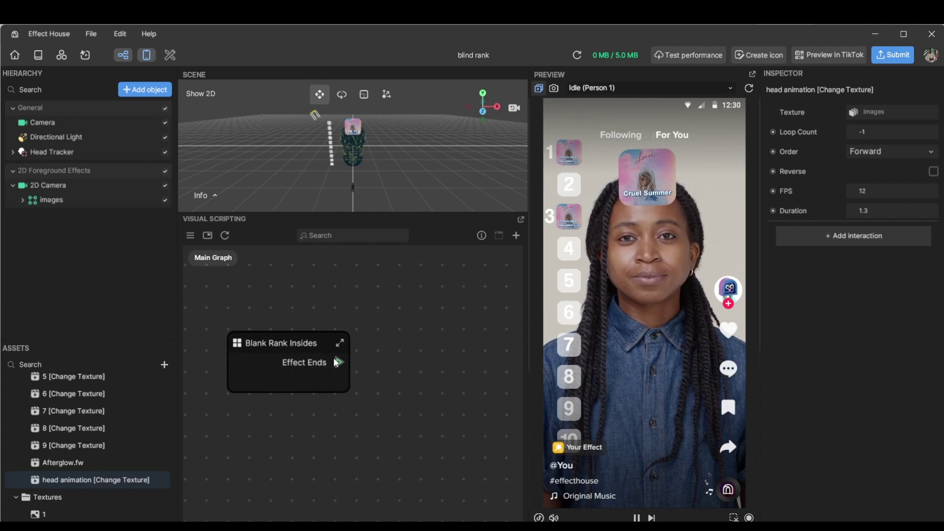
drag(342, 362, 451, 319)
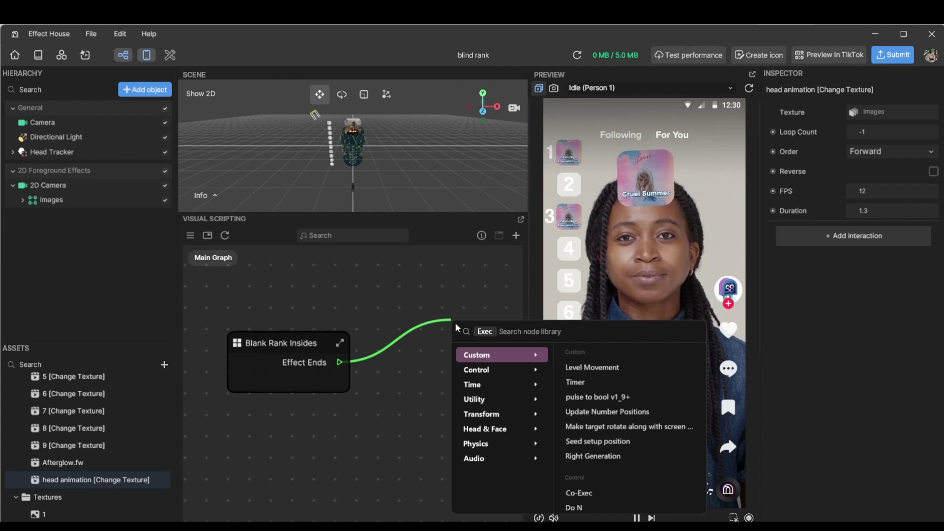
click(432, 300)
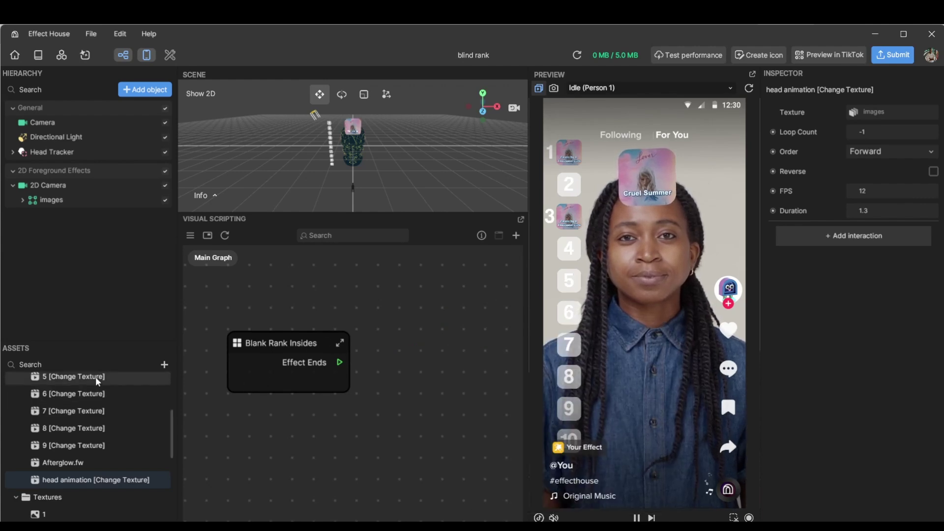
Import and apply the Confetti GlamBurst prefab from the Asset Library
click(164, 365)
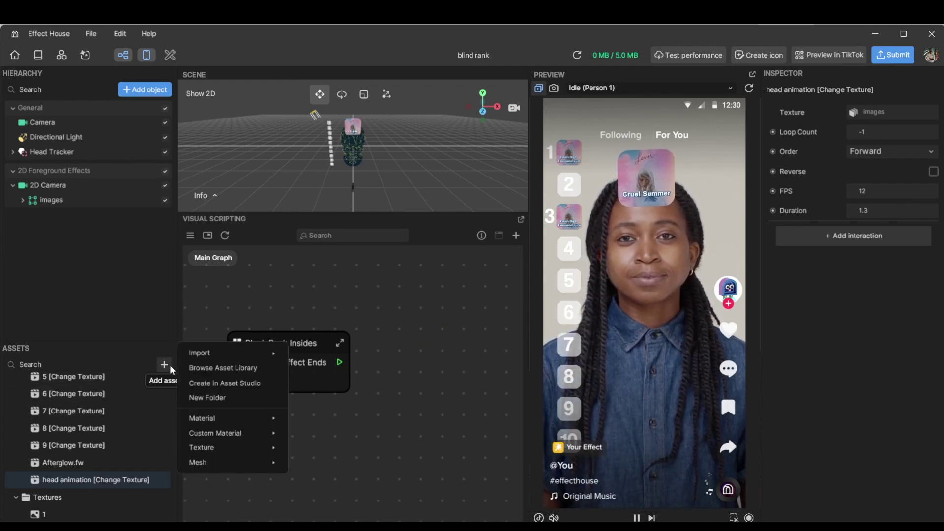
click(220, 367)
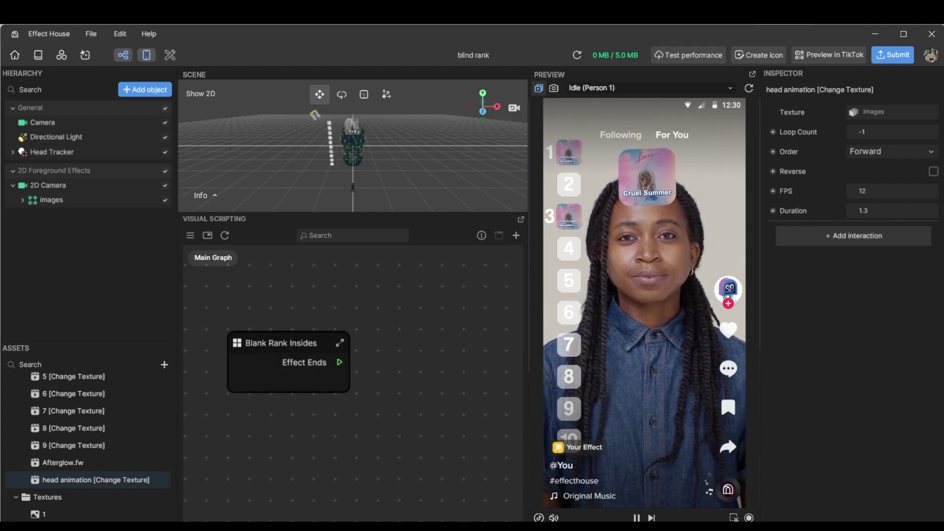
drag(583, 199, 430, 90)
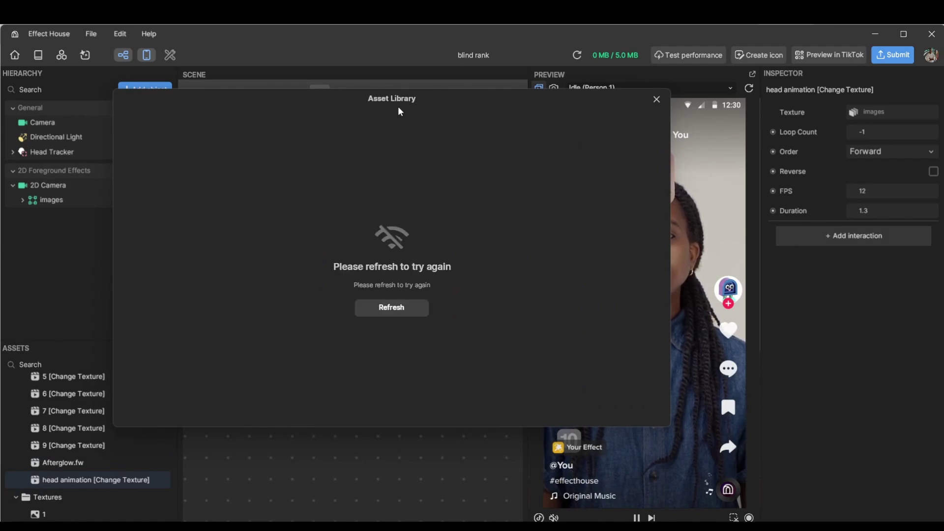
click(374, 314)
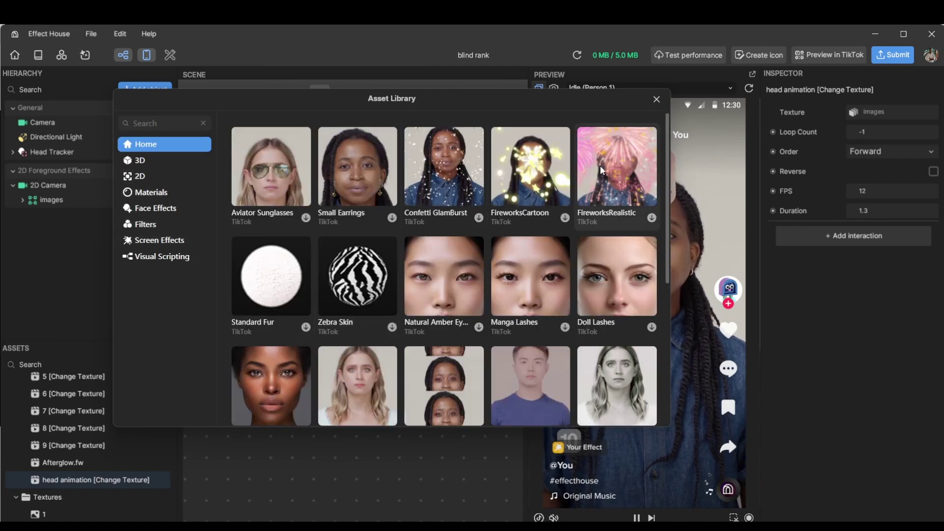
click(447, 183)
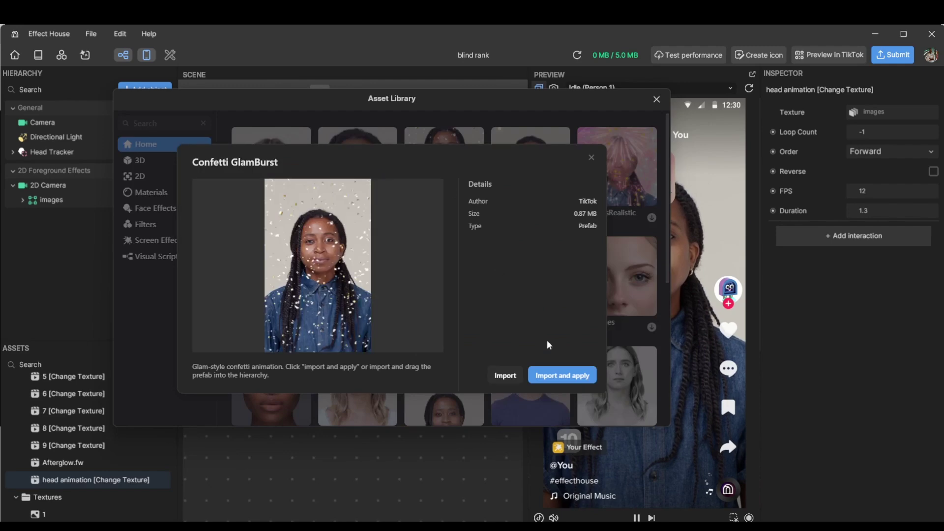
click(573, 379)
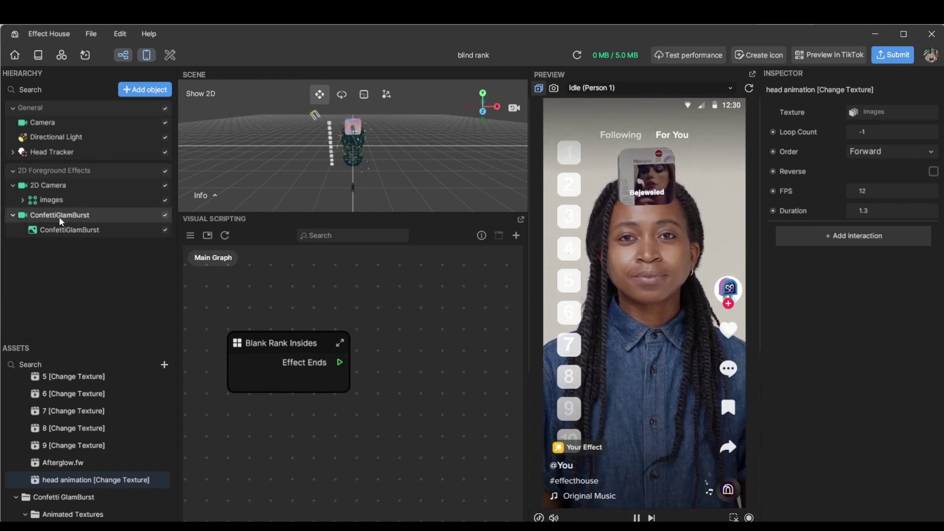
Hide the ConfettiGlamBurst image object under its camera and pause the preview
click(60, 229)
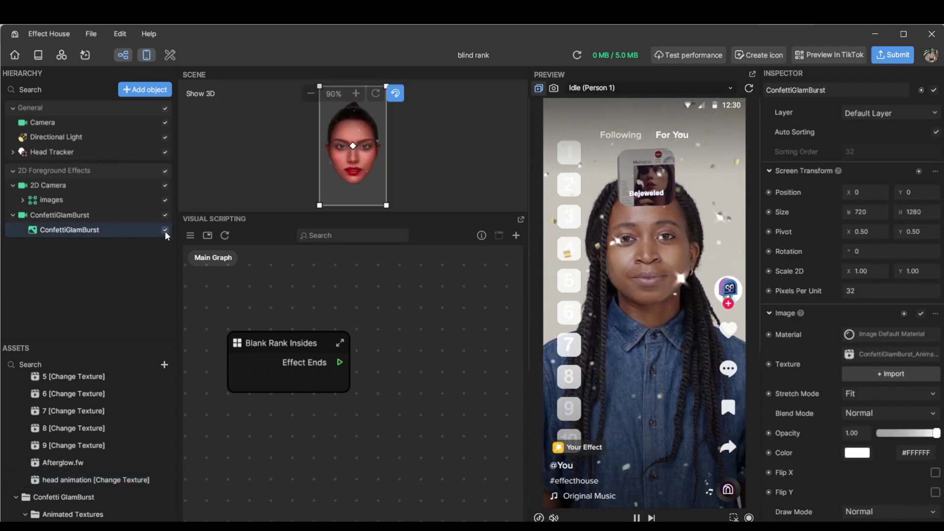
click(165, 230)
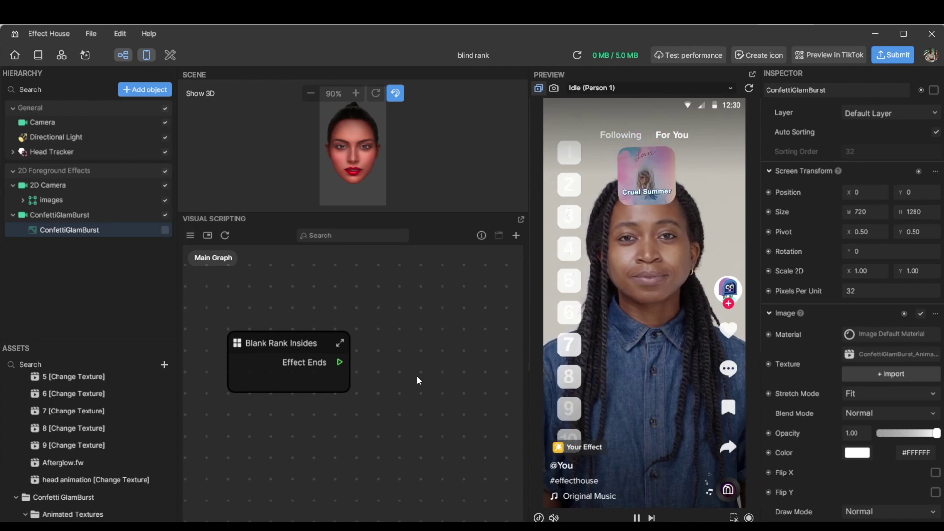
click(637, 517)
Add a Set Visibility node connected to the Effect Ends output of Blank Rank Insides and place it beside that node
middle_drag(400, 376, 390, 381)
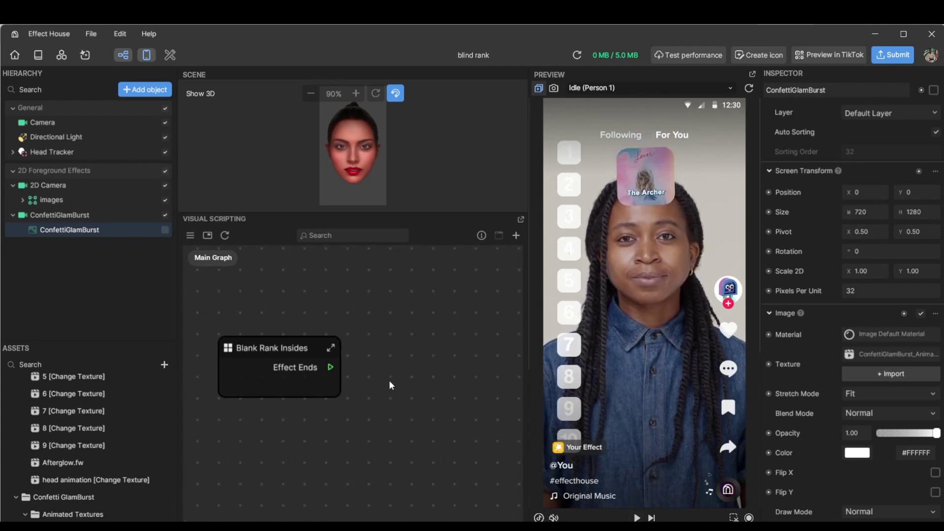
scroll(391, 385, up, 2)
drag(323, 392, 423, 364)
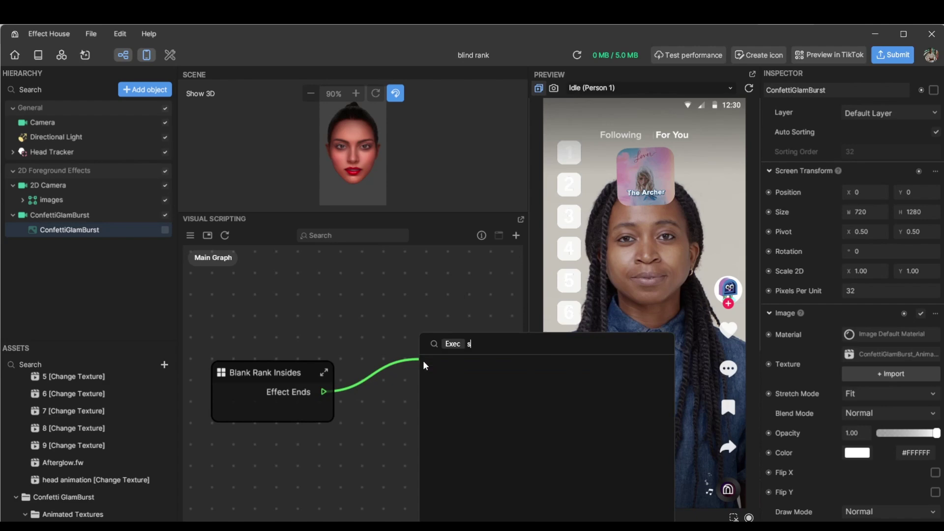
text(et)
key(Down)
key(Down)
key(Down)
key(Down)
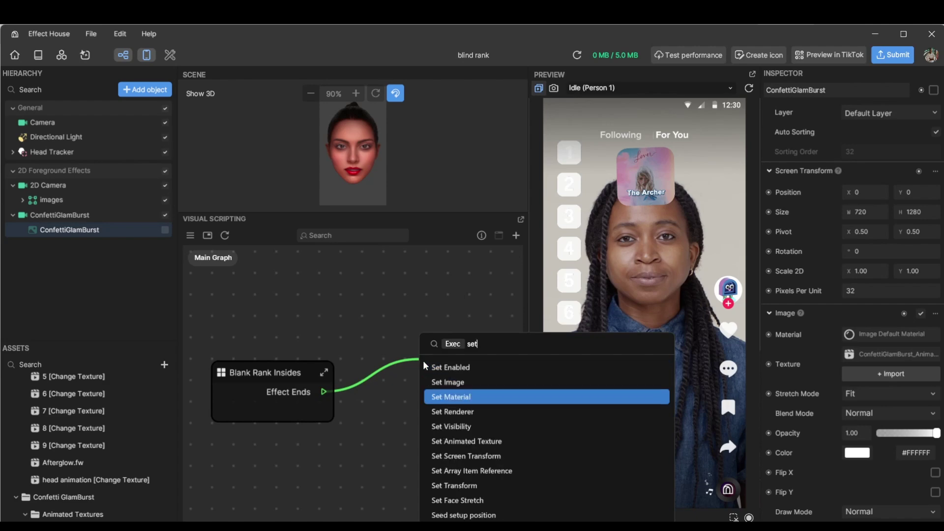
key(Return)
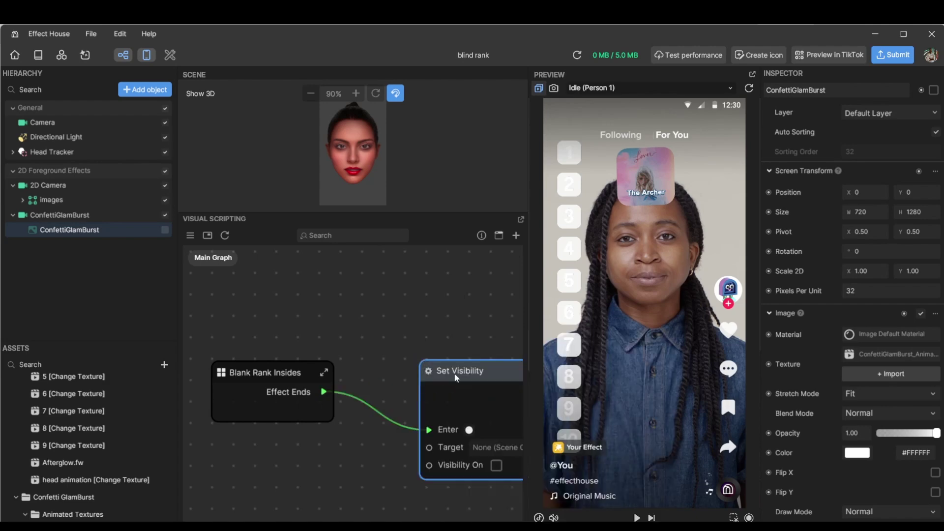
drag(454, 376, 440, 341)
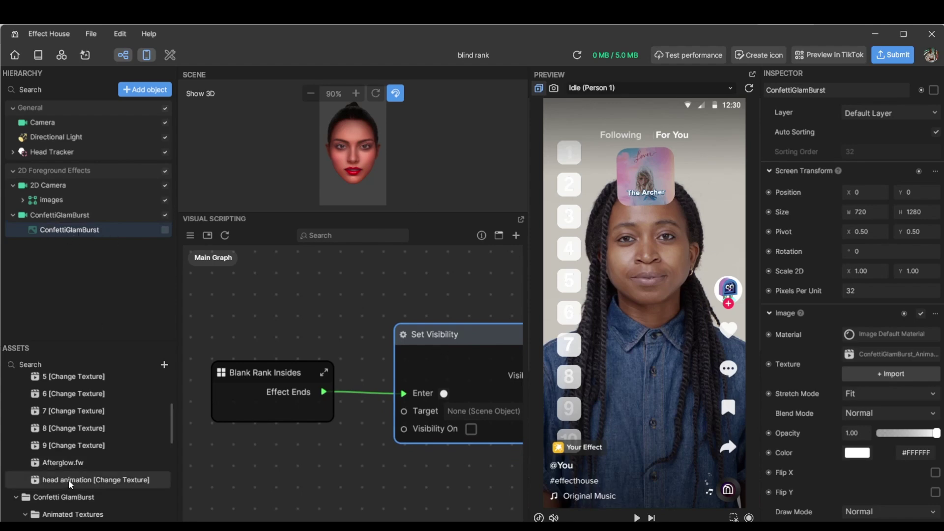
Set the loop count of the ConfettiGlamBurst_AnimationTex animated texture to 1
scroll(69, 480, down, 3)
click(77, 423)
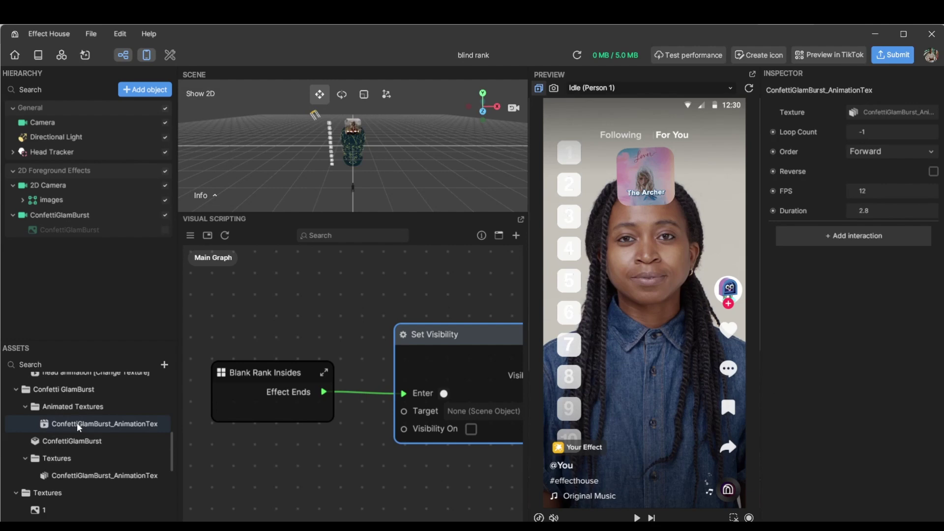
click(884, 129)
text(1)
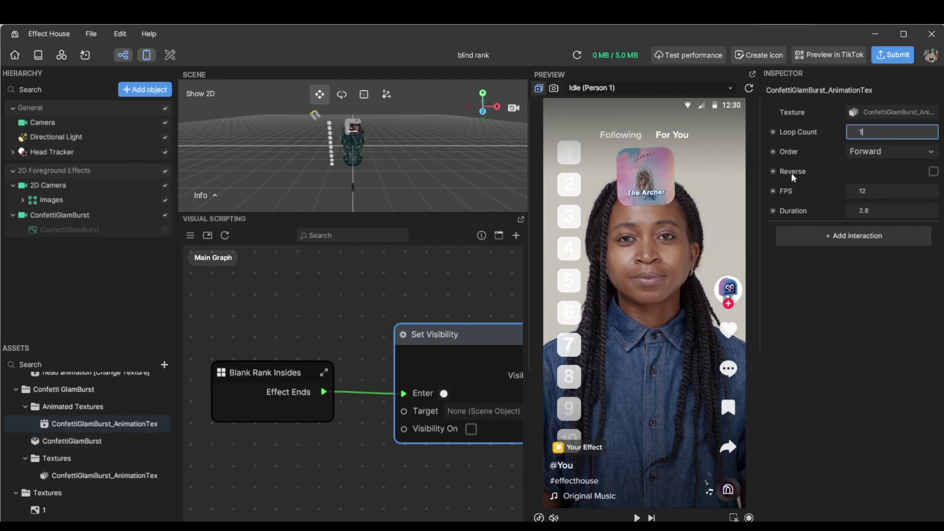
key(Return)
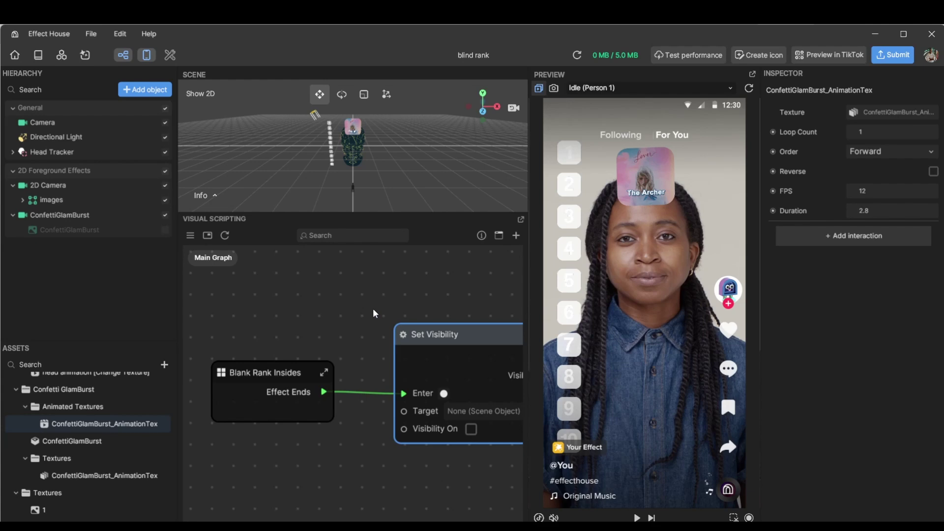
Set ConfettiGlamBurst as the target of the Set Visibility node and enable Visibility On
middle_drag(418, 305, 280, 344)
drag(329, 366, 307, 333)
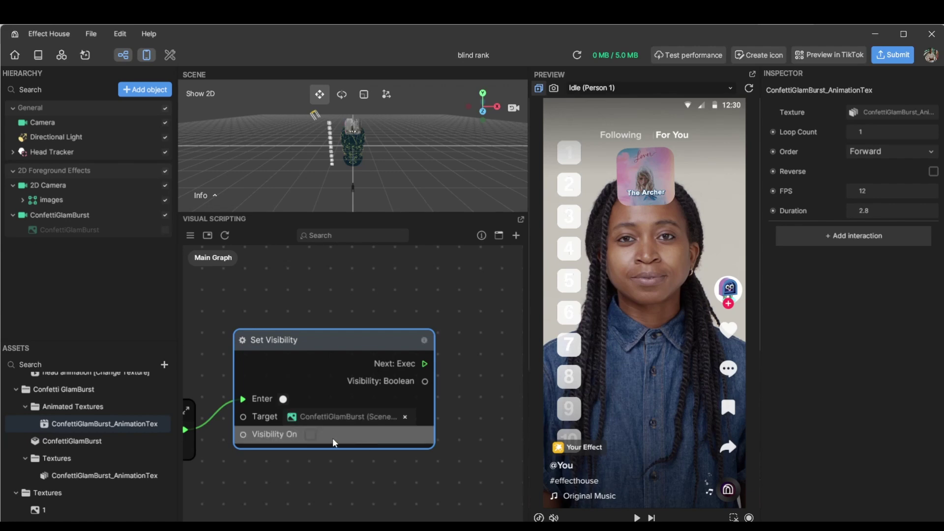
click(310, 434)
Add an Animated Texture Player node with Play From To fed by the Next output of Set Visibility
drag(500, 337, 423, 368)
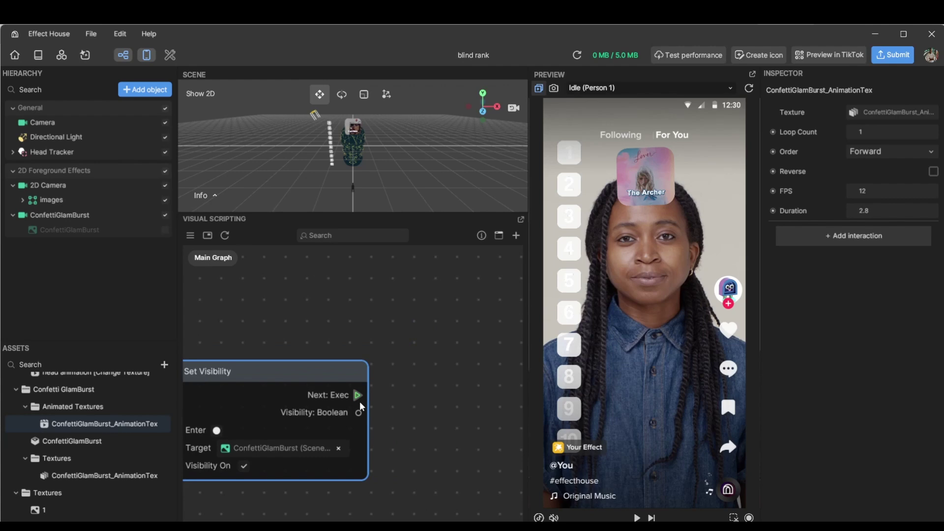
drag(359, 398, 435, 337)
text(anima)
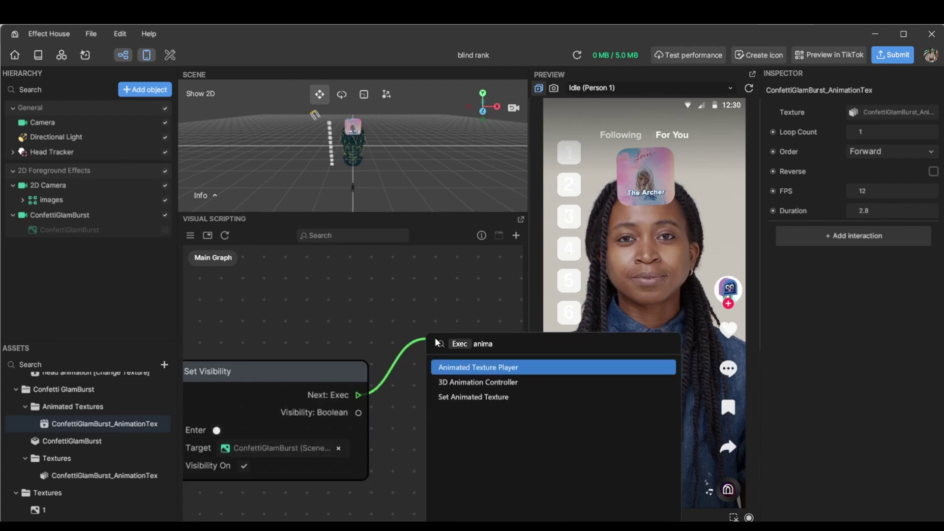
click(489, 370)
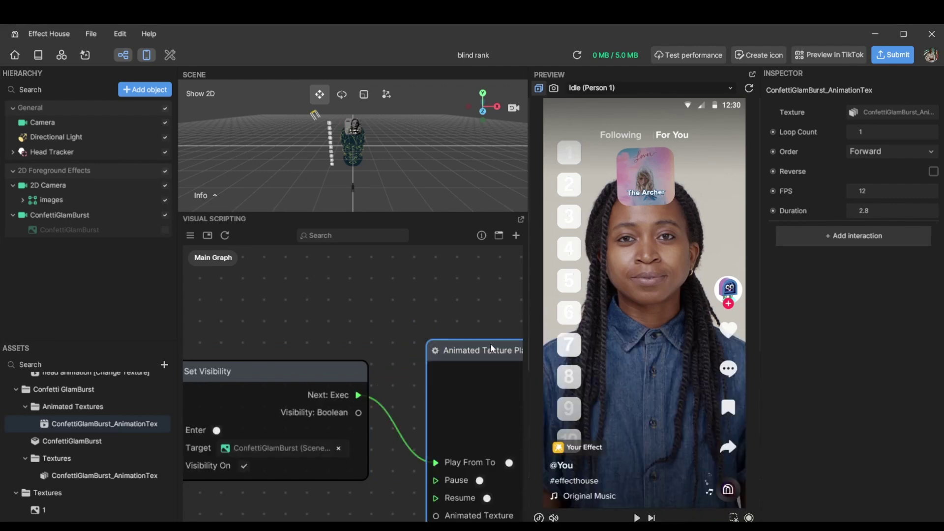
drag(328, 290, 194, 299)
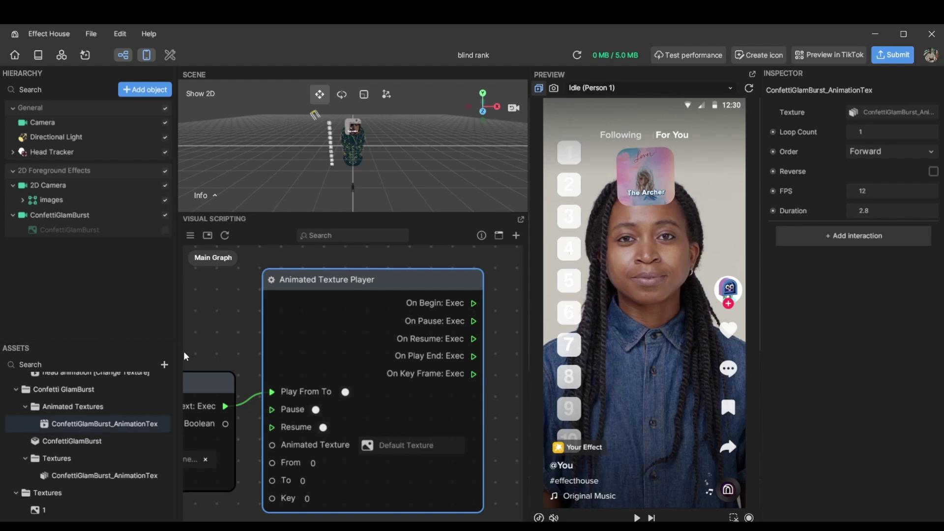
Assign ConfettiGlamBurst_AnimationTex as the animated texture of the Animated Texture Player node
drag(258, 319, 376, 310)
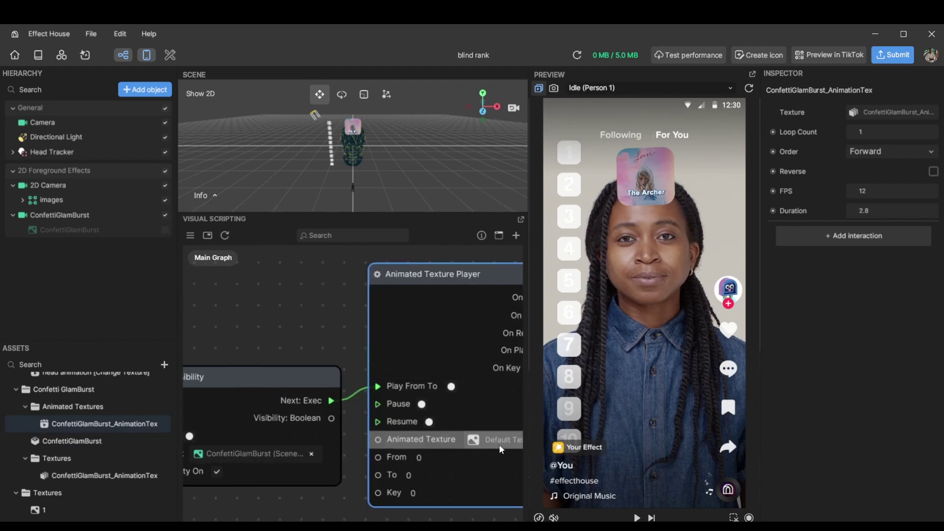
click(494, 440)
drag(453, 275, 386, 211)
scroll(380, 332, down, 8)
click(386, 327)
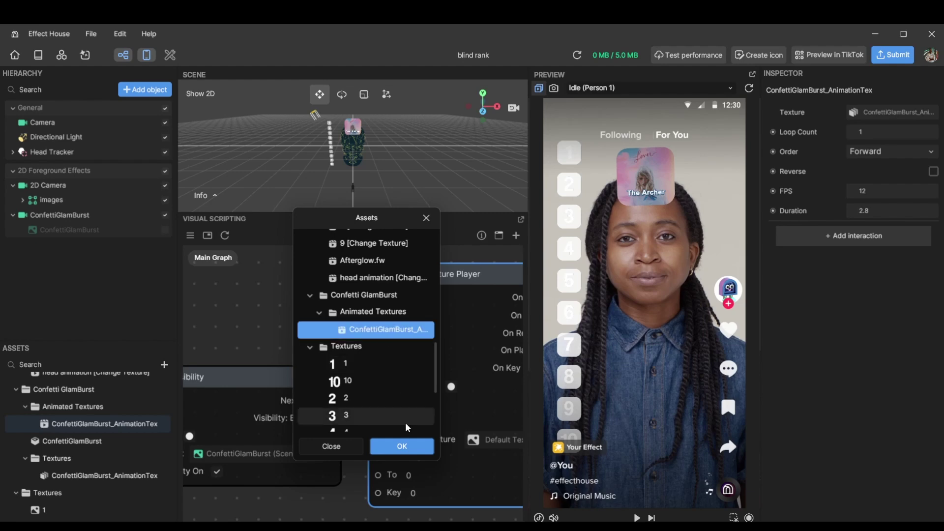
click(402, 445)
Add an Animated Texture Info node below Set Visibility and assign ConfettiGlamBurst_AnimationTex as its animated texture
scroll(243, 306, down, 3)
right_click(240, 483)
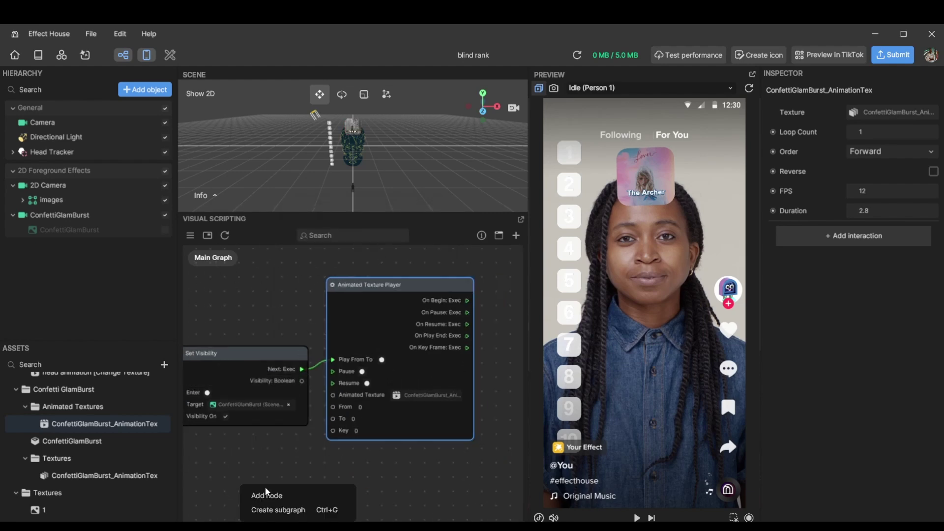
click(275, 493)
text(anima)
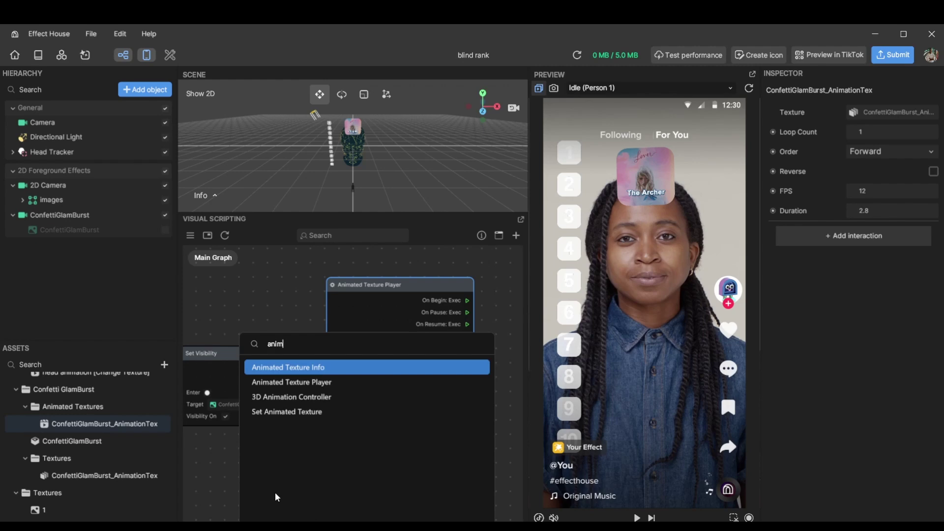
click(286, 367)
drag(346, 497, 281, 459)
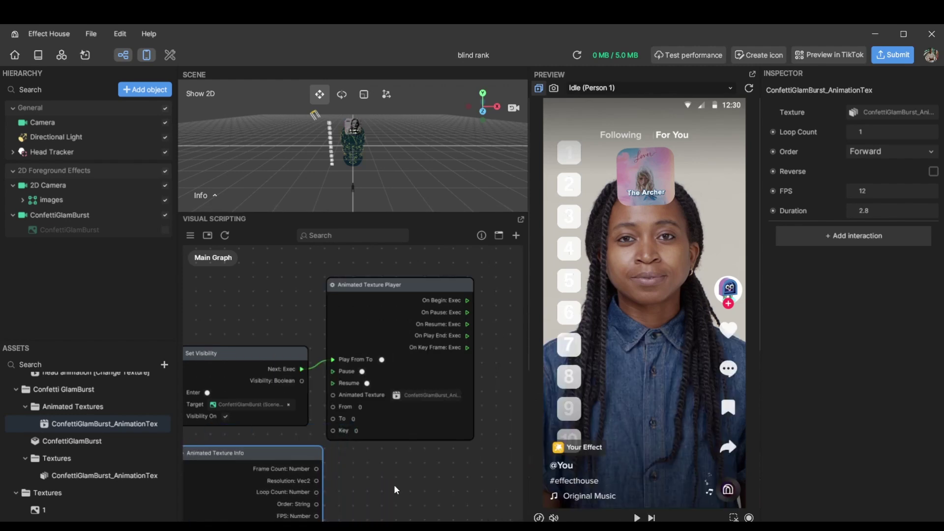
middle_drag(394, 485, 471, 320)
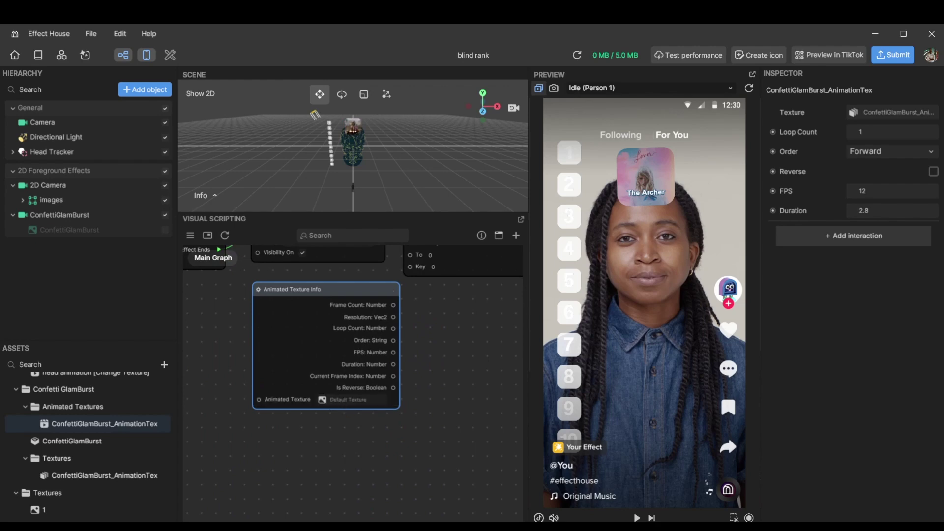
drag(105, 423, 350, 399)
Connect the Frame Count output of Animated Texture Info to the To input of Animated Texture Player
middle_drag(425, 357, 424, 364)
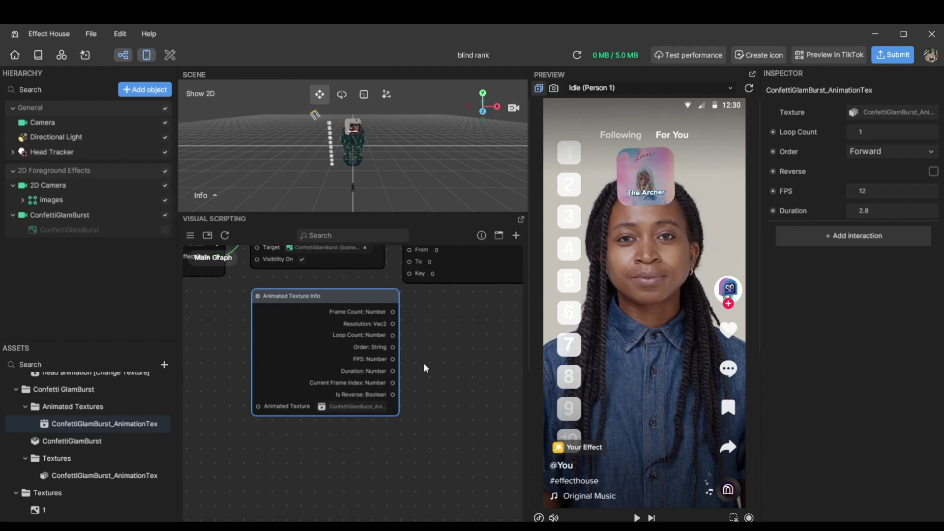
scroll(424, 364, up, 5)
drag(374, 381, 394, 330)
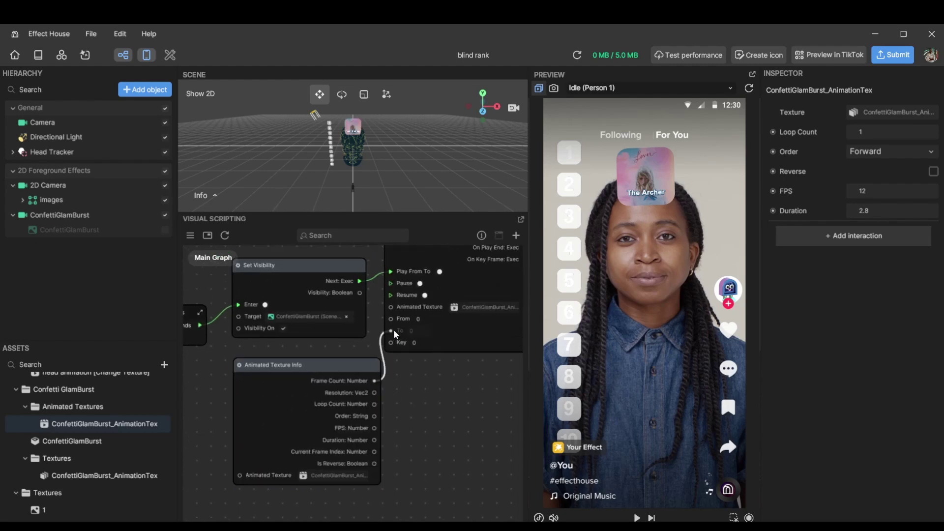
Test the effect in the preview by placing a song in each rank slot from 1 to 10 until the ranking ends
scroll(436, 391, down, 4)
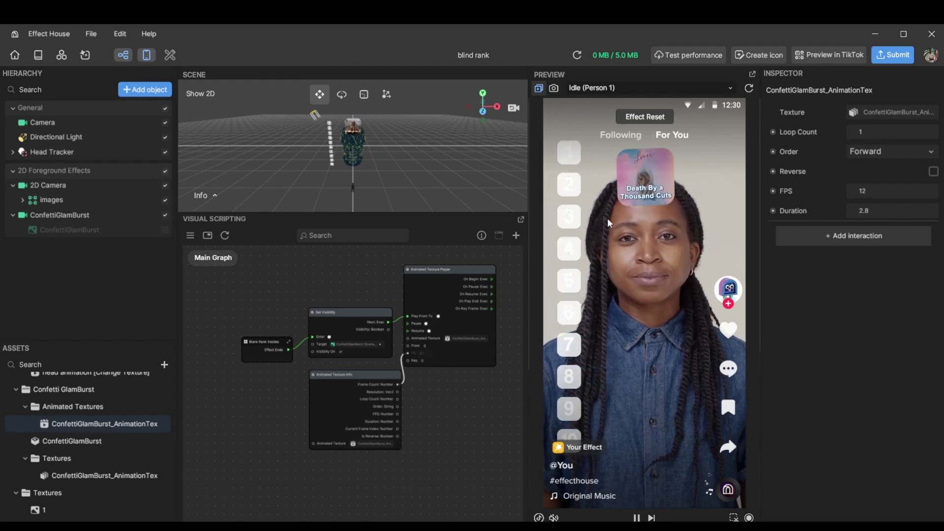
click(569, 153)
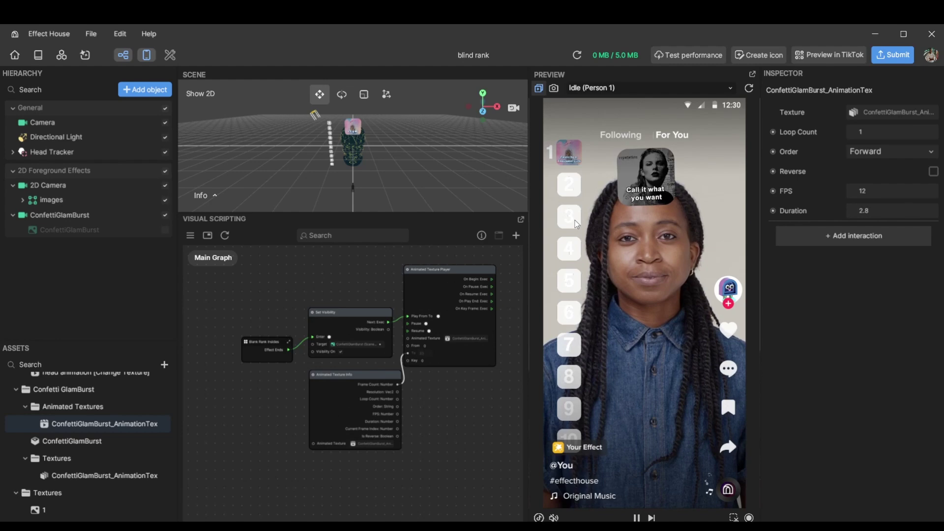
click(571, 218)
click(574, 248)
click(571, 281)
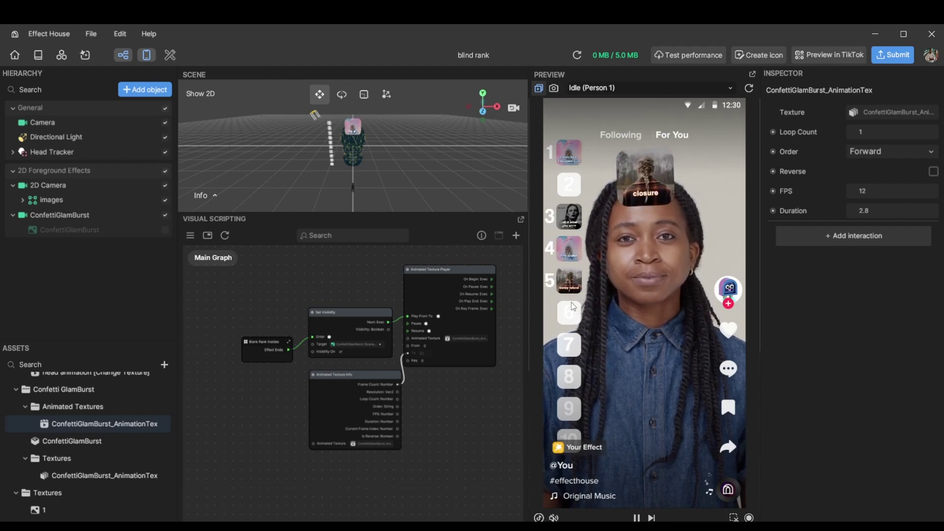
click(575, 190)
click(569, 344)
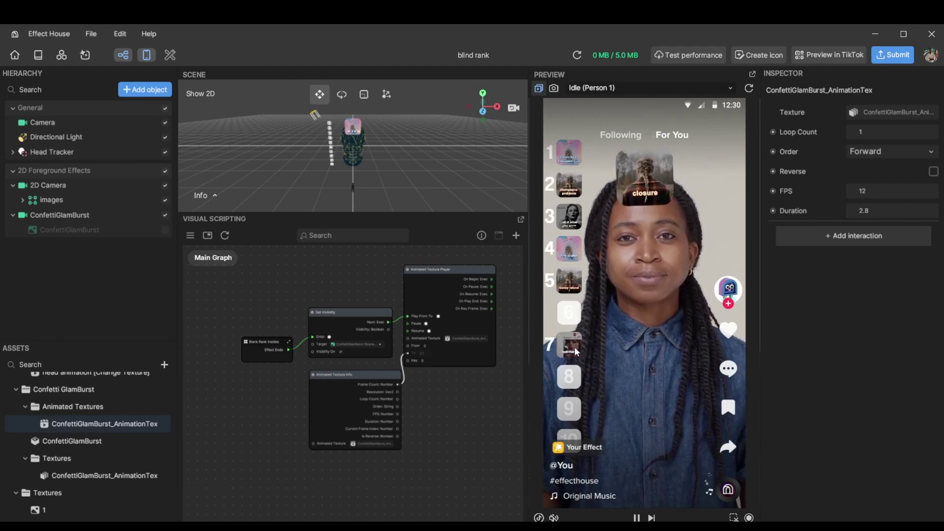
click(569, 313)
click(570, 378)
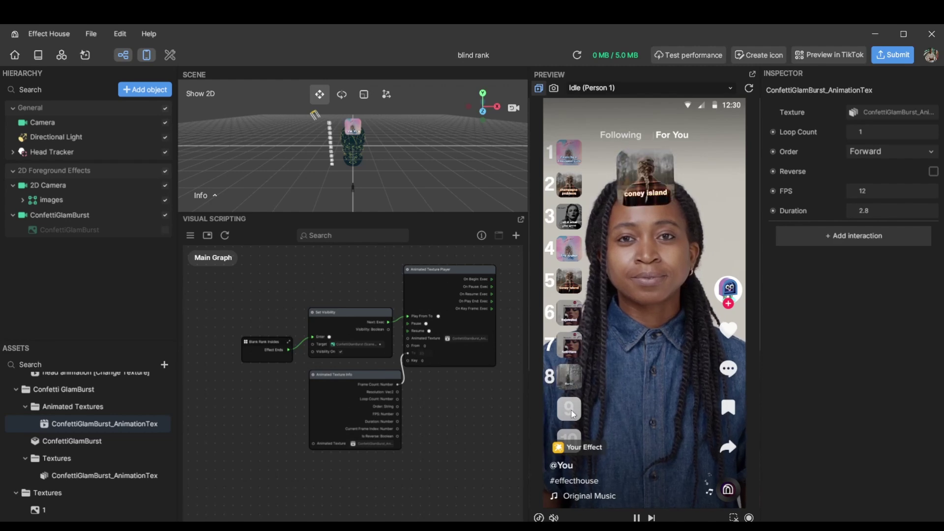
click(571, 409)
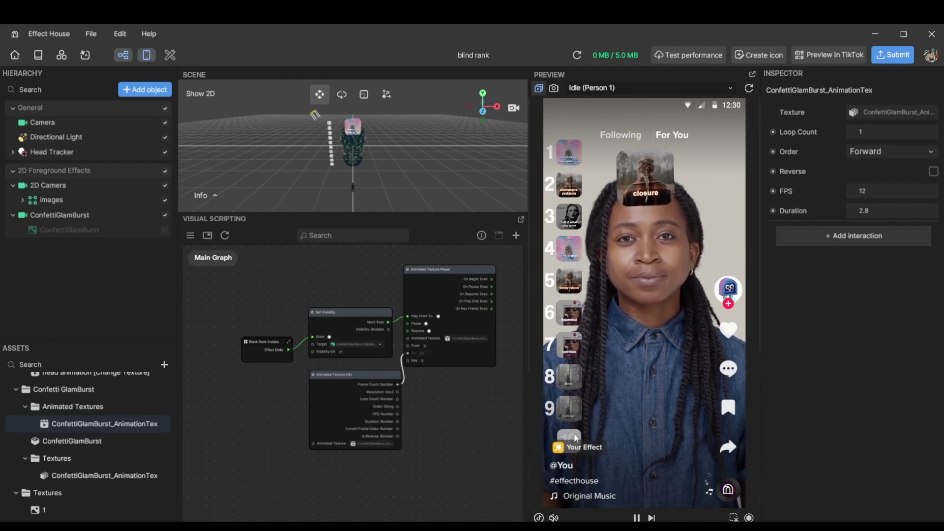
click(571, 433)
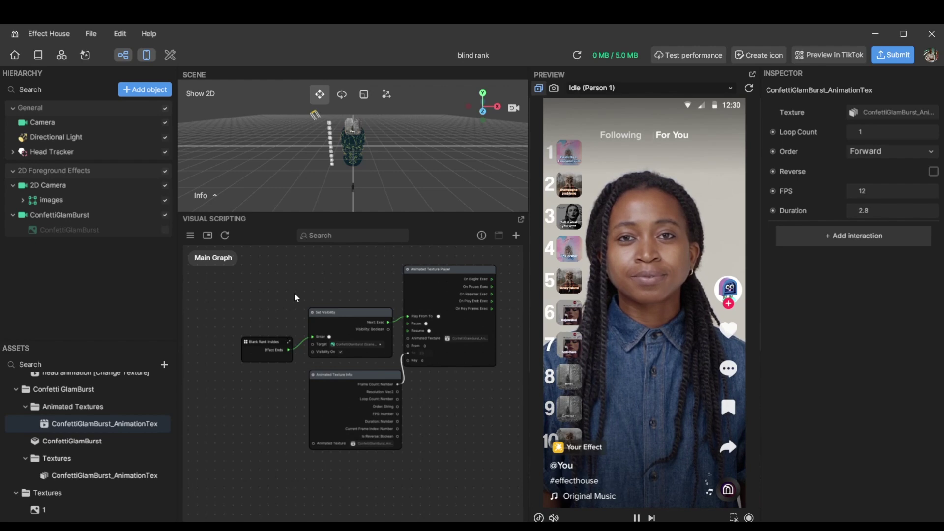
drag(280, 282, 273, 347)
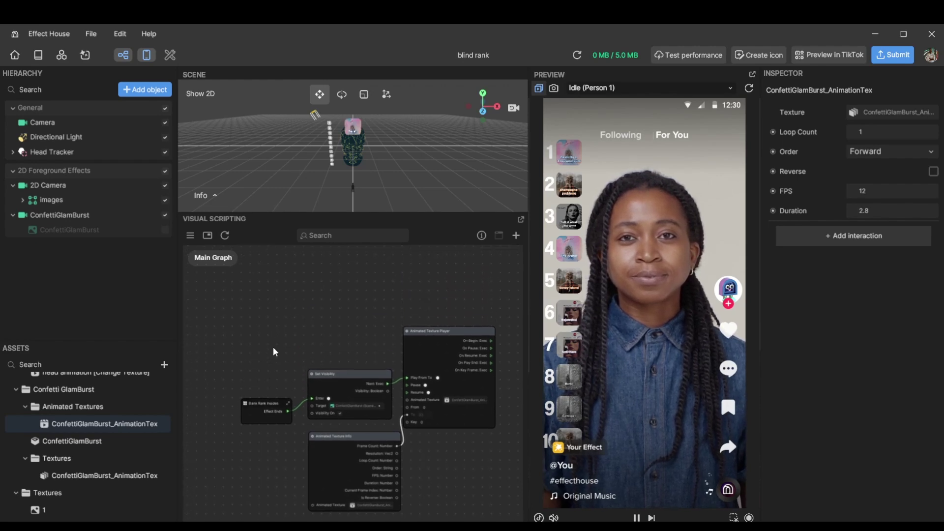
drag(229, 305, 510, 515)
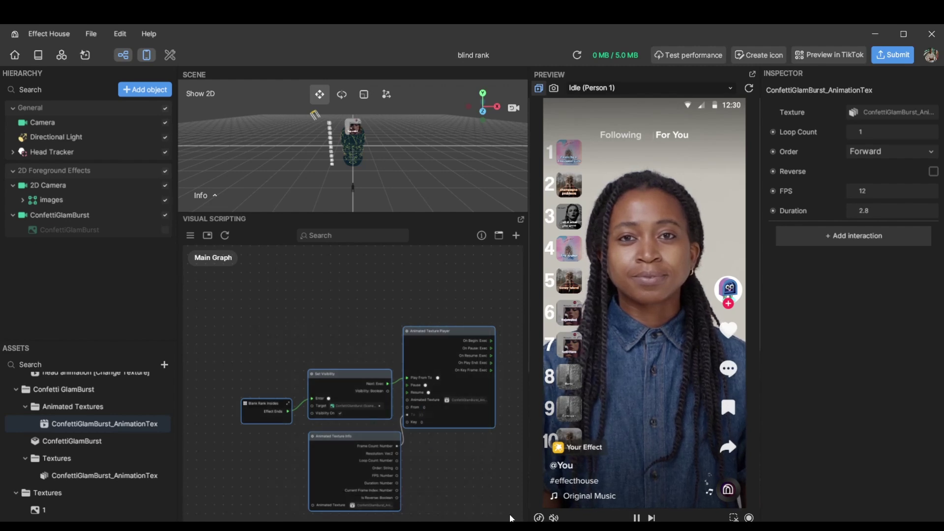
click(510, 515)
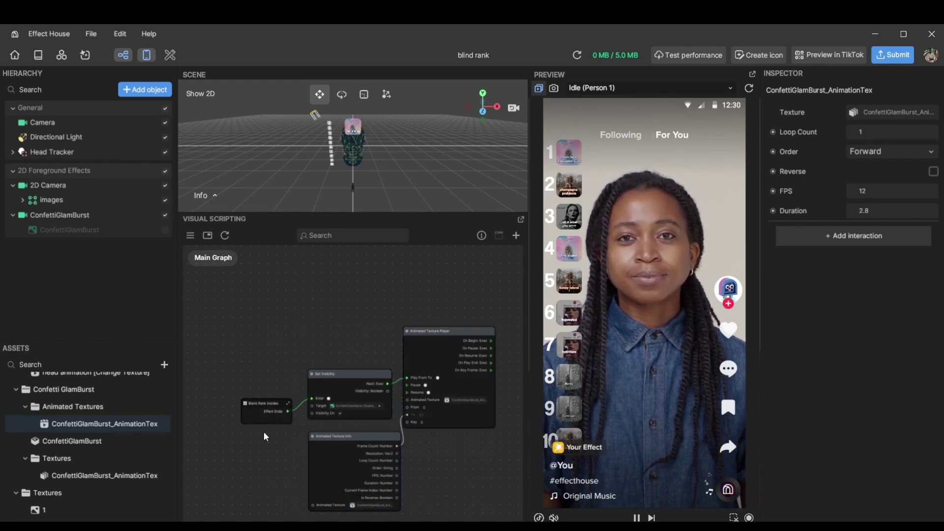